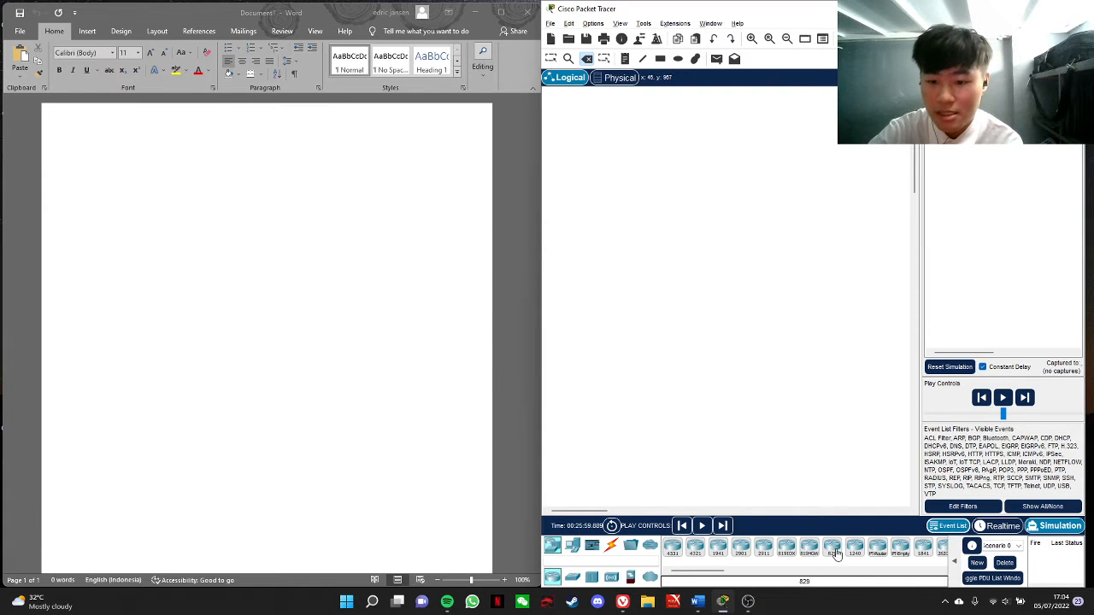
Step: Look through the subcategories of network devices and end devices to see which device models each one offers
{"action": "mouse_move", "coordinate": [701, 570]}
{"action": "left_mouse_down"}
{"action": "mouse_move", "coordinate": [727, 570]}
{"action": "mouse_move", "coordinate": [697, 576]}
{"action": "left_mouse_up"}
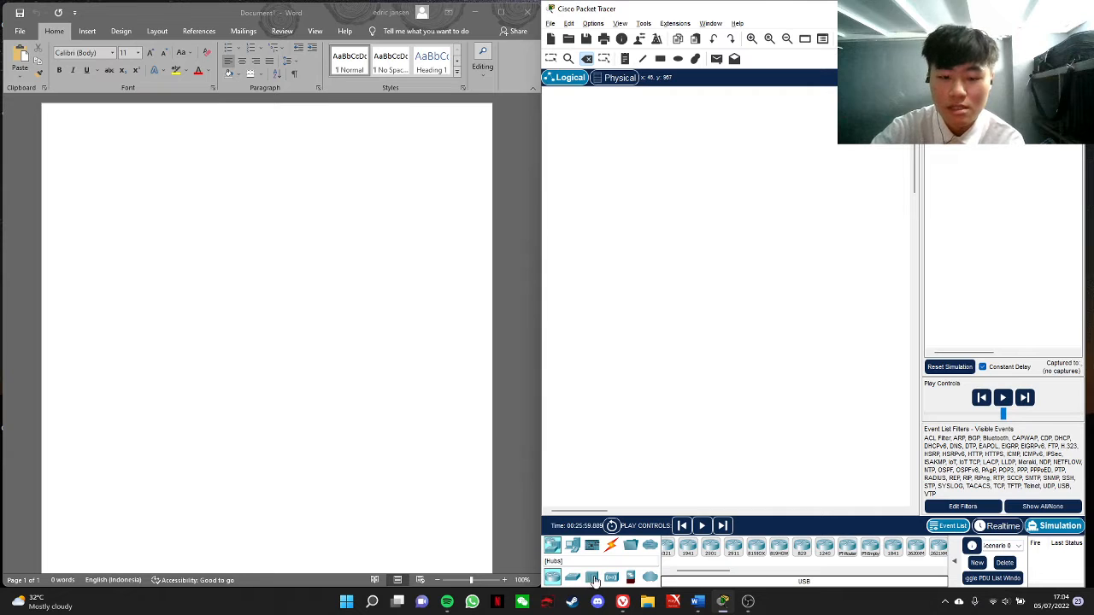
{"action": "left_click", "coordinate": [613, 579]}
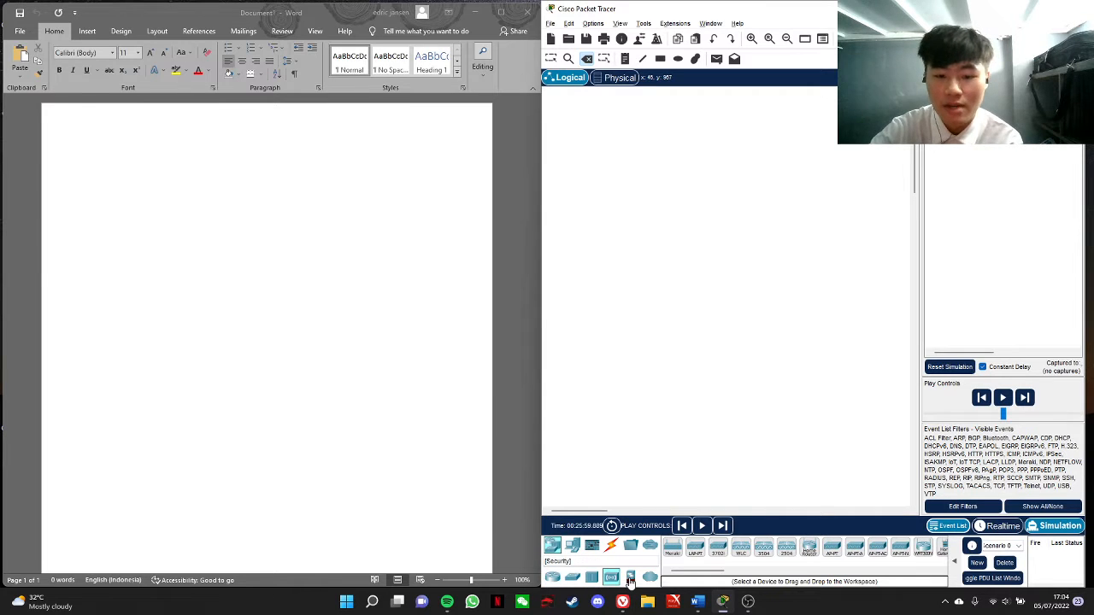
{"action": "left_click", "coordinate": [630, 578]}
{"action": "left_click", "coordinate": [648, 579]}
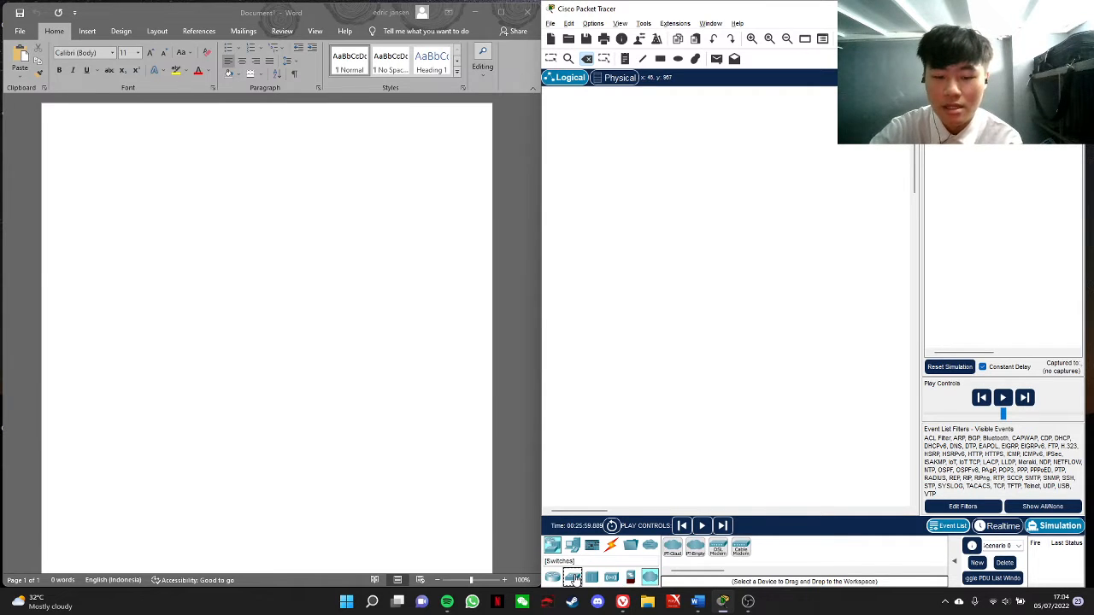
{"action": "left_click", "coordinate": [591, 579]}
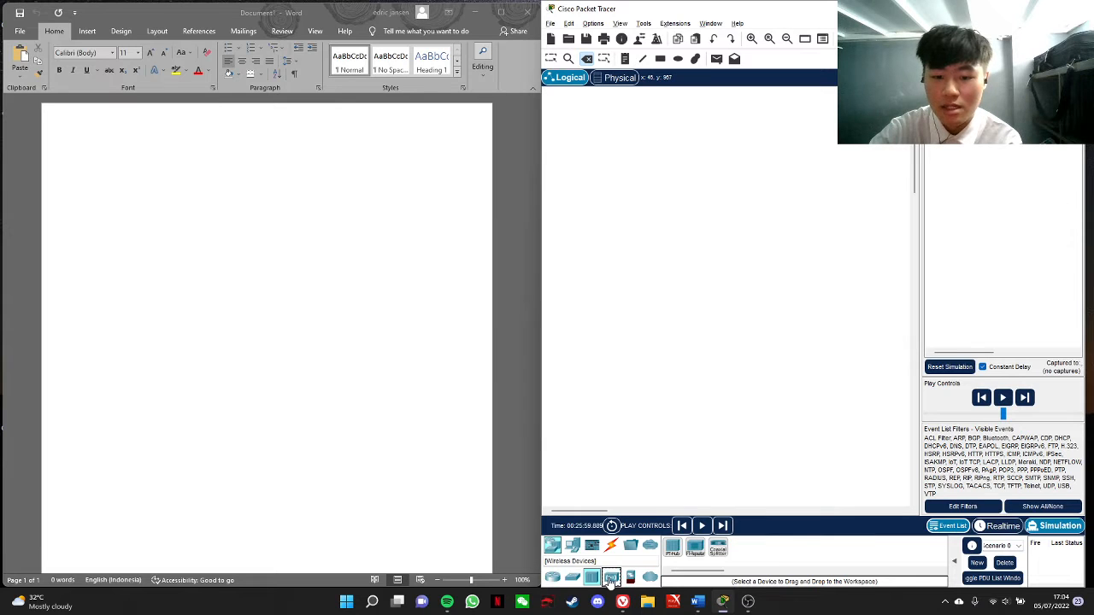
{"action": "left_click", "coordinate": [650, 579]}
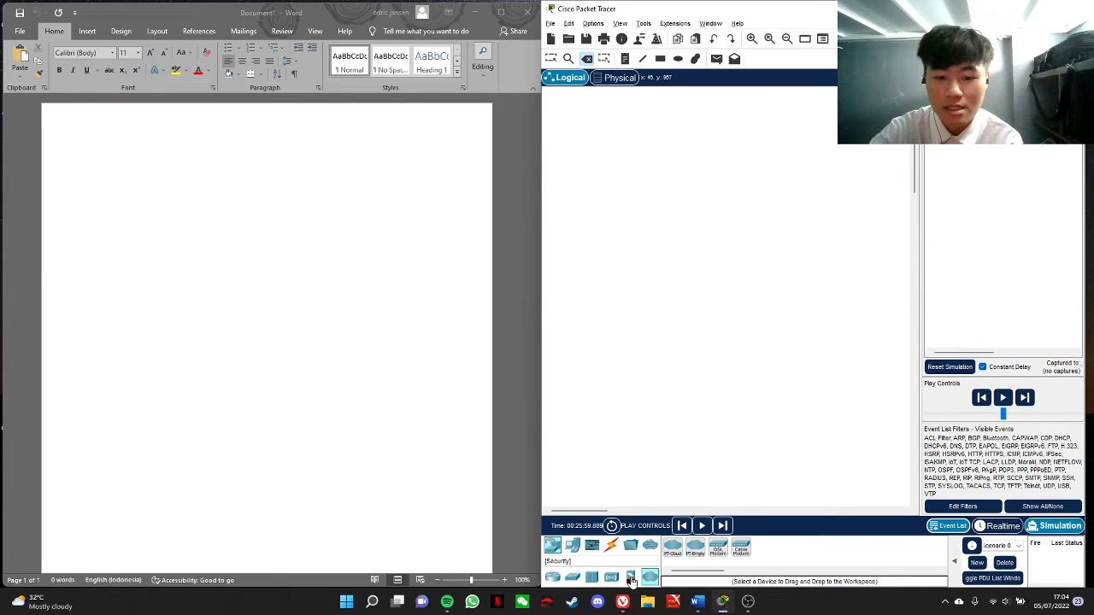
{"action": "left_click", "coordinate": [572, 547]}
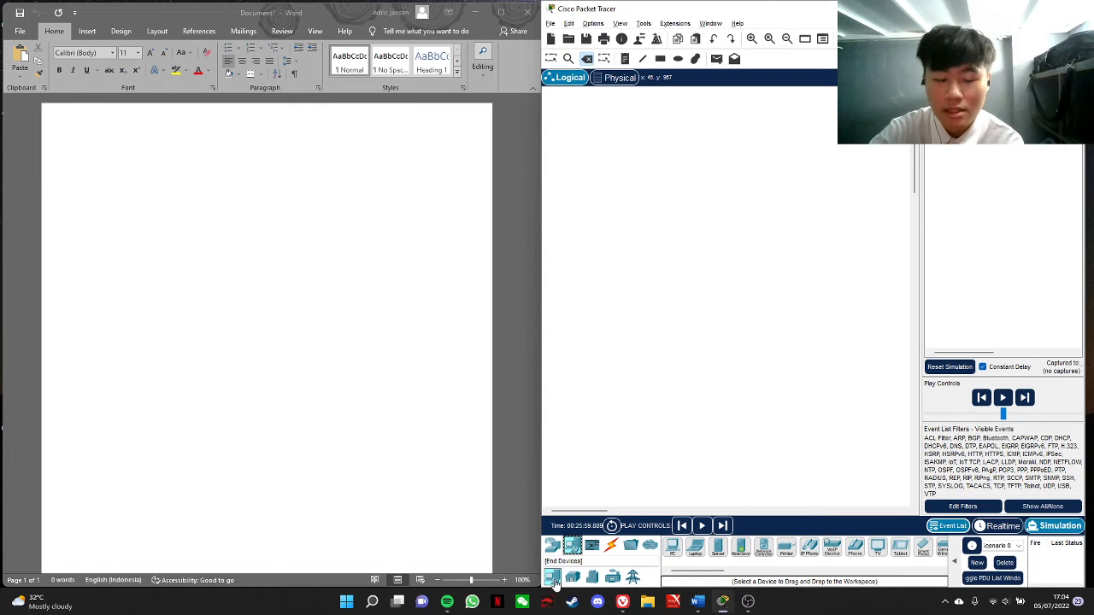
{"action": "left_click", "coordinate": [591, 580]}
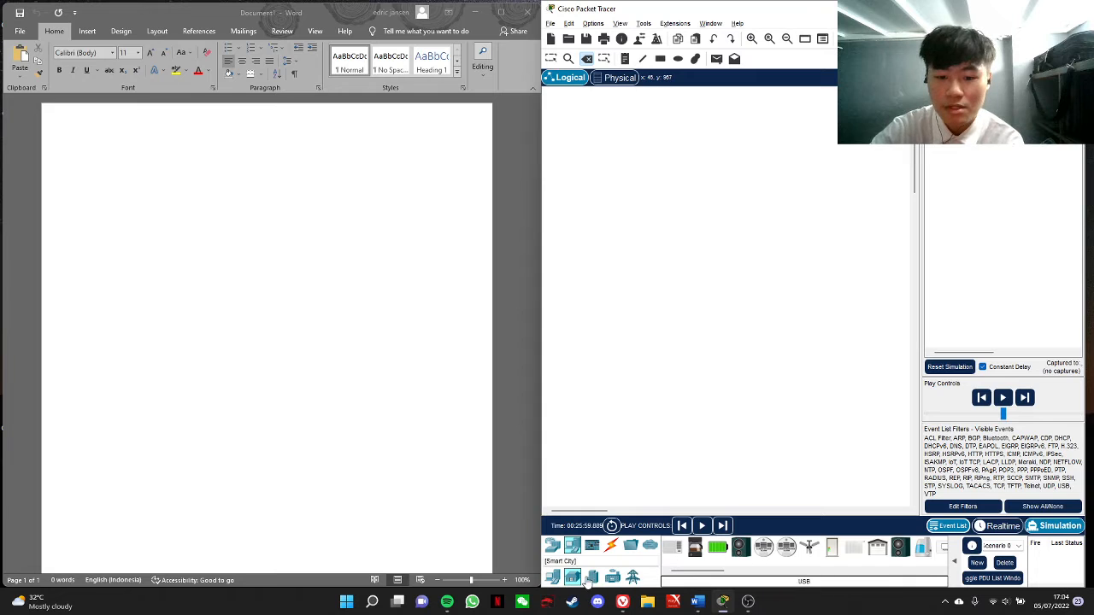
{"action": "left_click", "coordinate": [552, 579]}
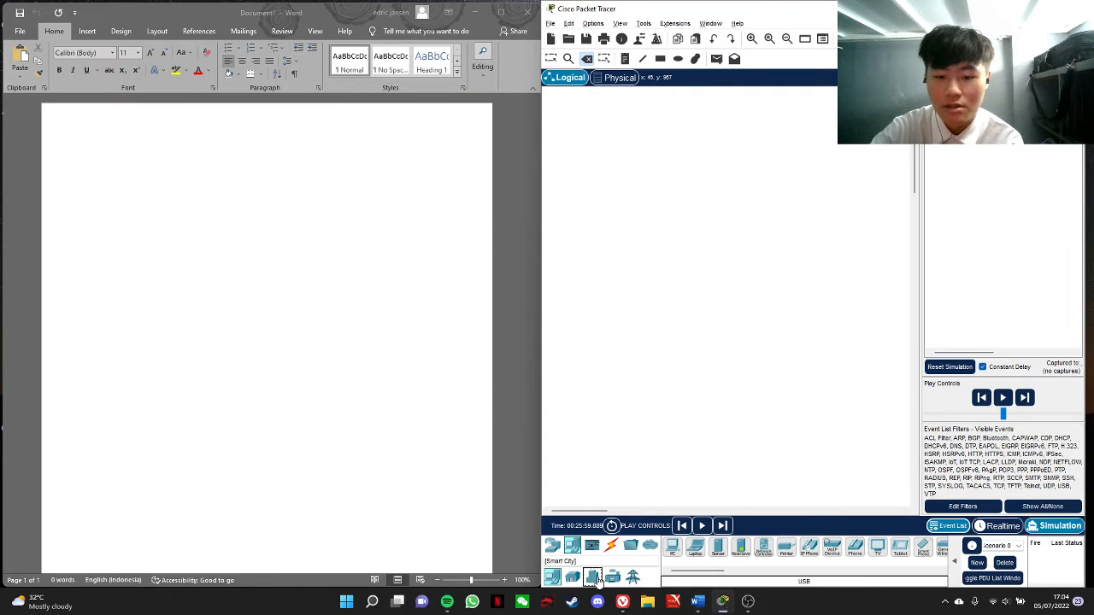
{"action": "left_click", "coordinate": [612, 578]}
Step: Place a PC, a laptop, a server, a TV and a garage door in the workspace
{"action": "left_click", "coordinate": [552, 578]}
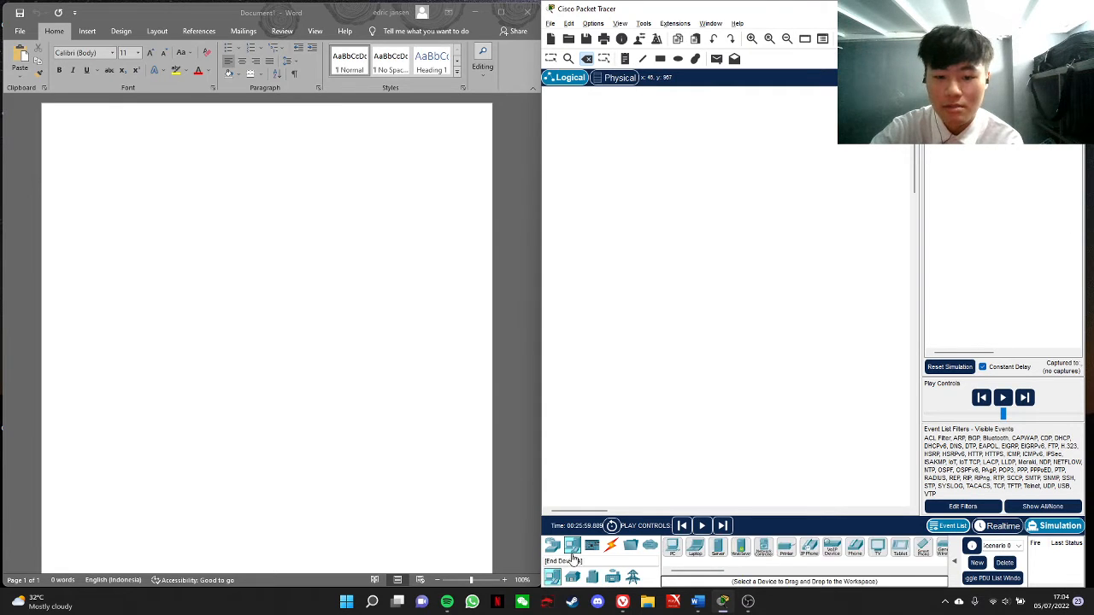
{"action": "left_click", "coordinate": [676, 553]}
{"action": "left_click", "coordinate": [791, 254]}
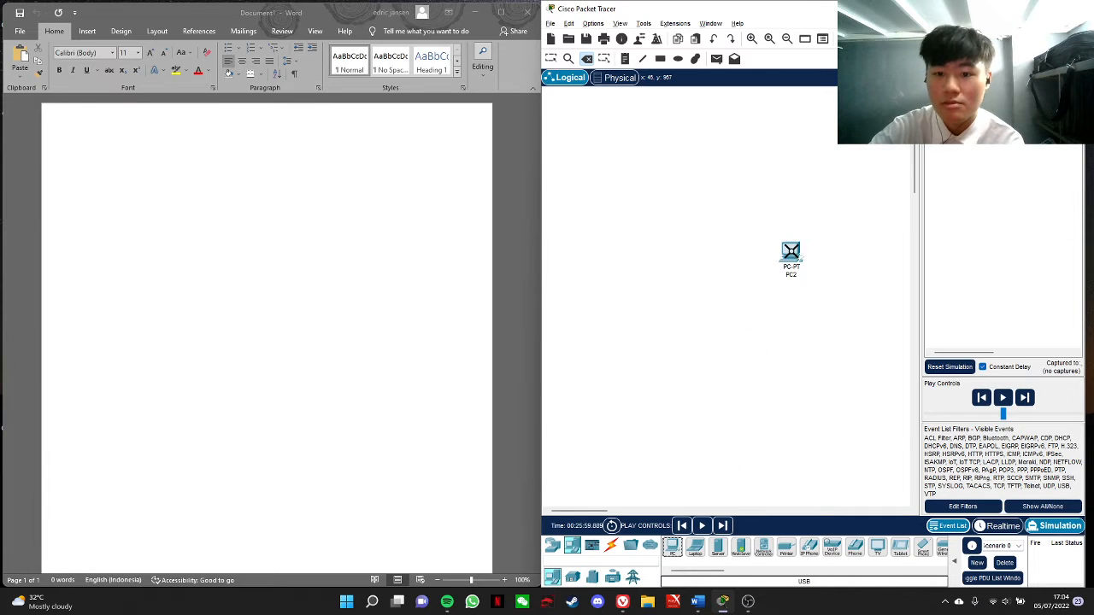
{"action": "left_click_drag", "start_coordinate": [695, 548], "coordinate": [706, 350]}
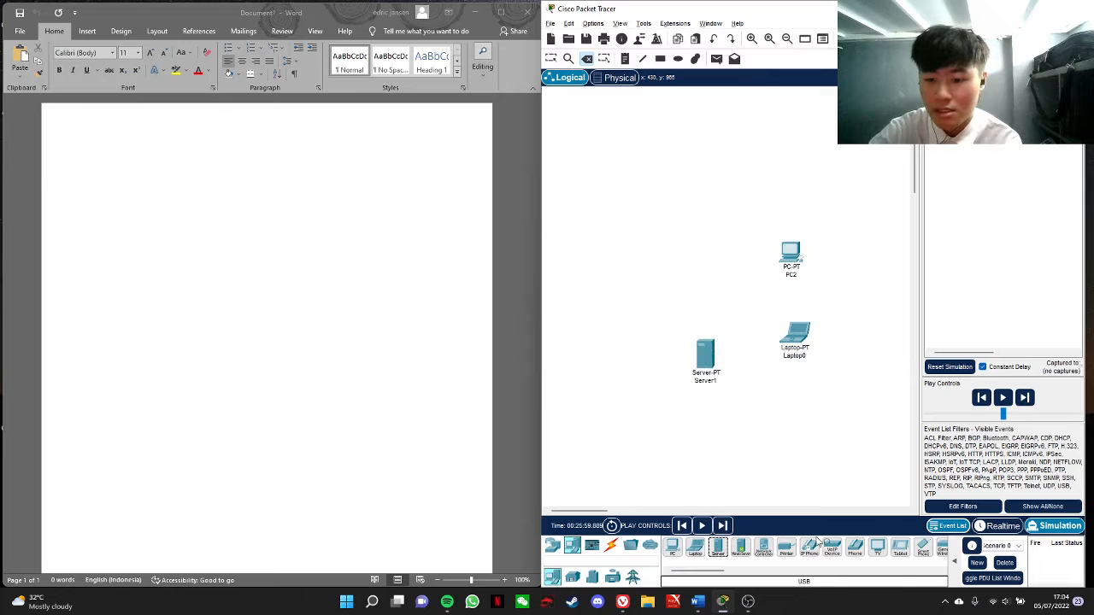
{"action": "left_click", "coordinate": [879, 550]}
{"action": "left_click", "coordinate": [622, 386]}
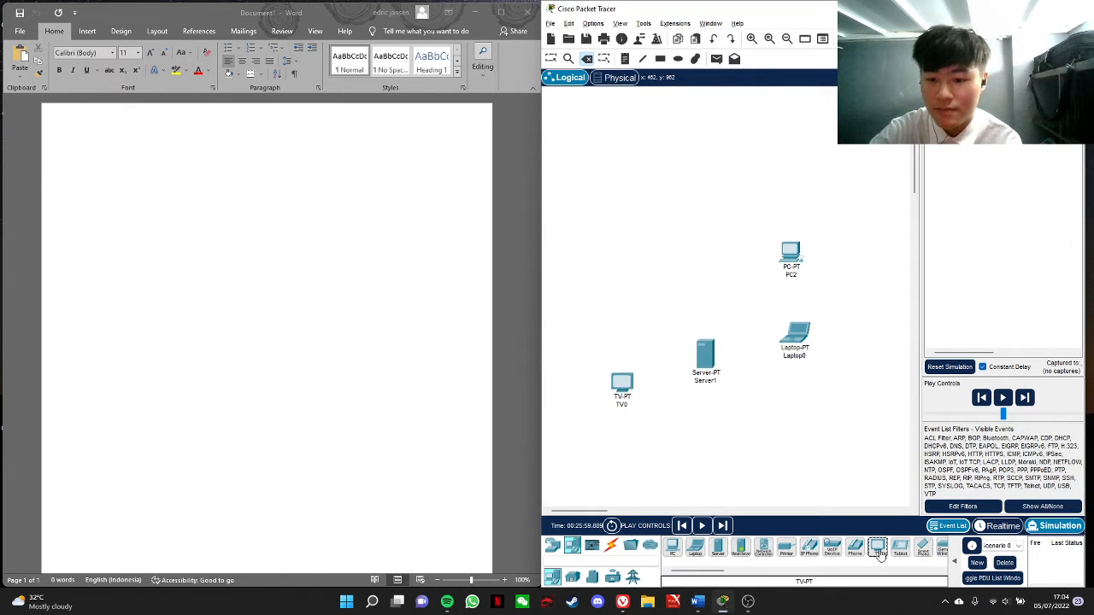
{"action": "left_click", "coordinate": [572, 578]}
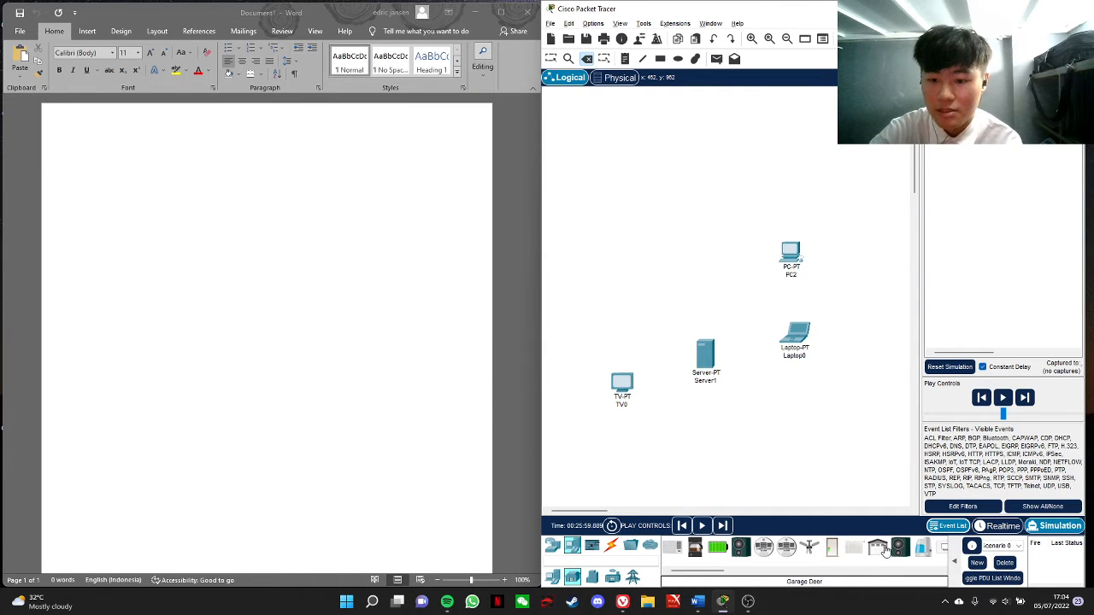
{"action": "left_click_drag", "start_coordinate": [877, 552], "coordinate": [607, 304]}
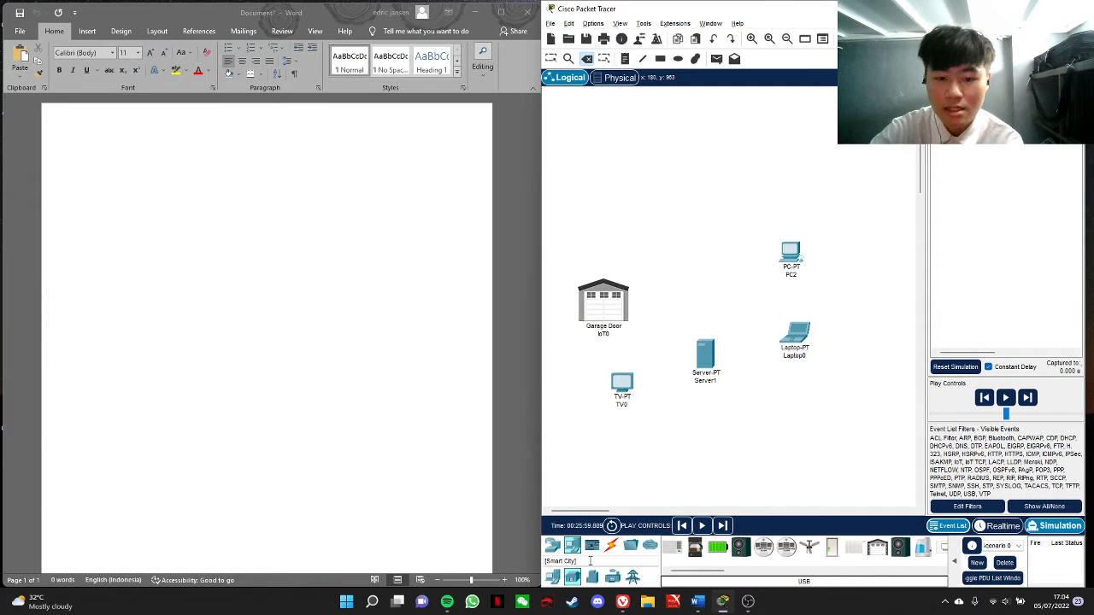
{"action": "left_click", "coordinate": [592, 546]}
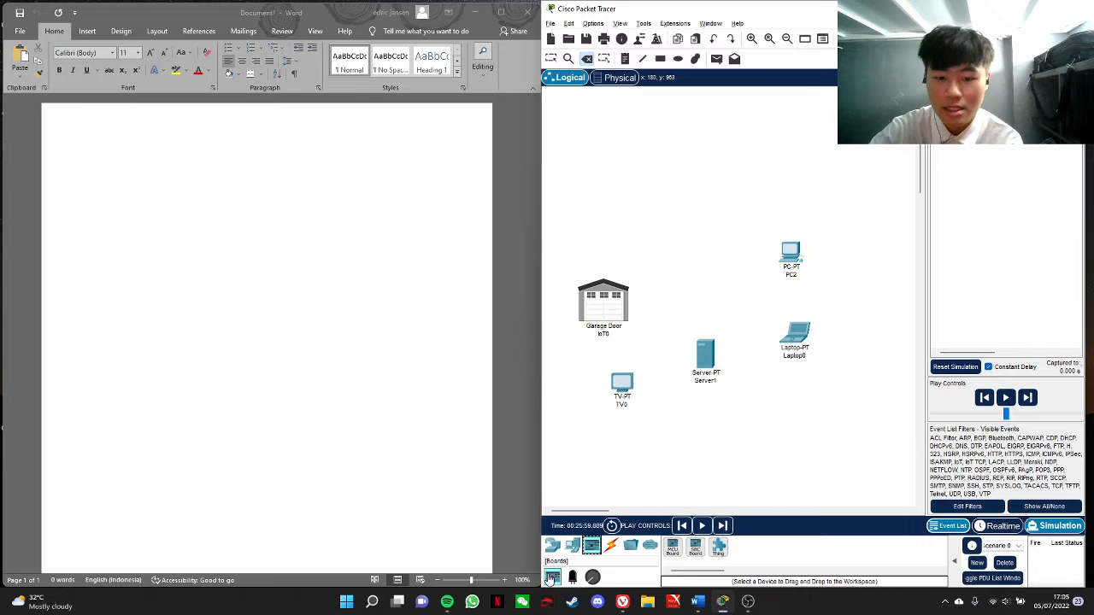
{"action": "left_click", "coordinate": [573, 579]}
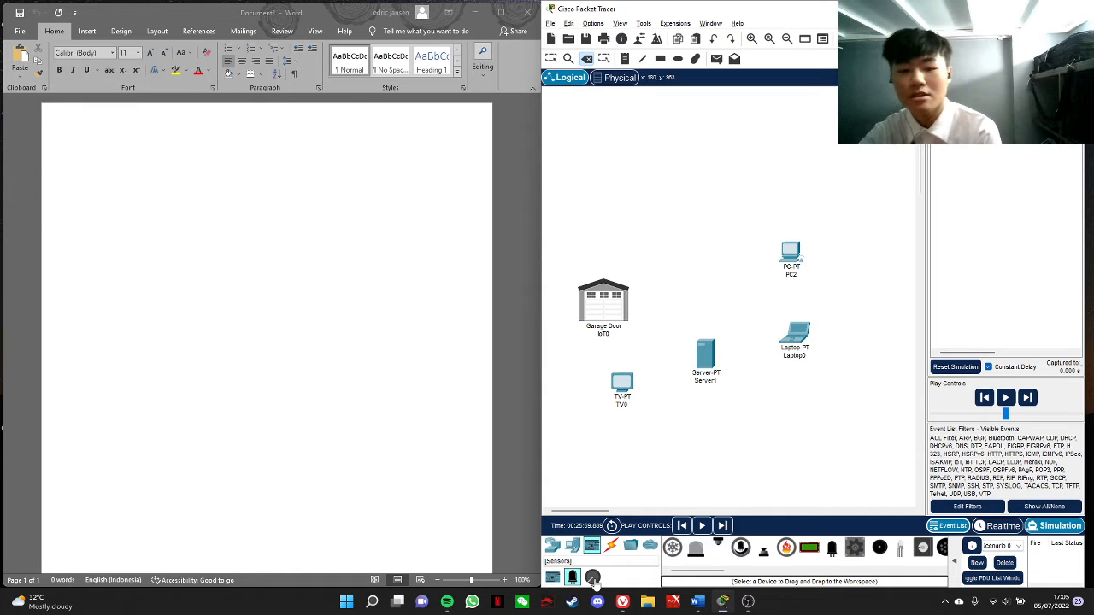
{"action": "left_click", "coordinate": [612, 548]}
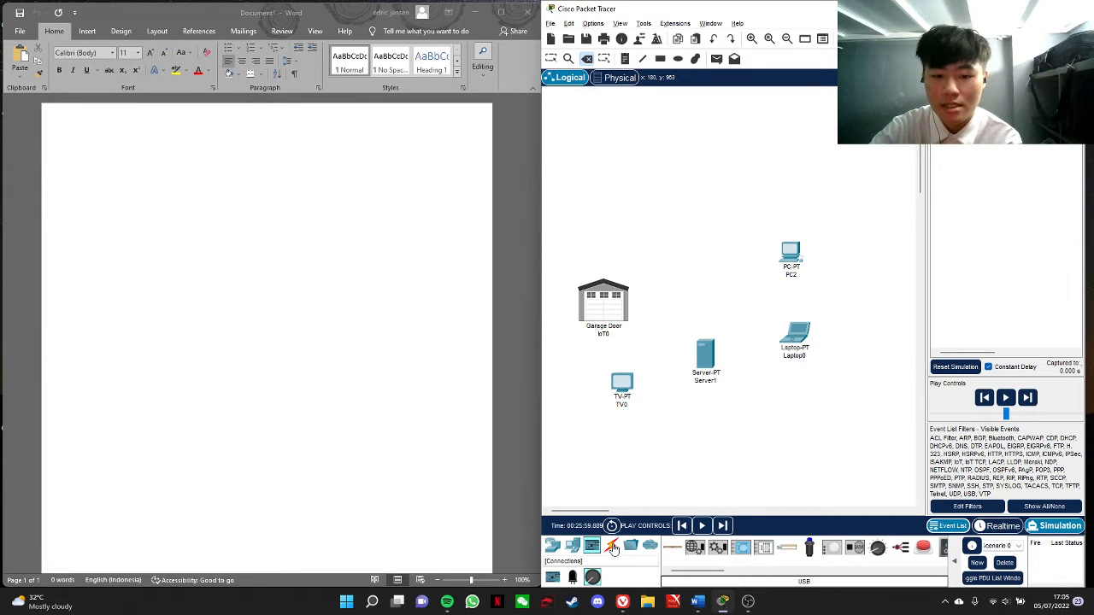
{"action": "left_click", "coordinate": [612, 549]}
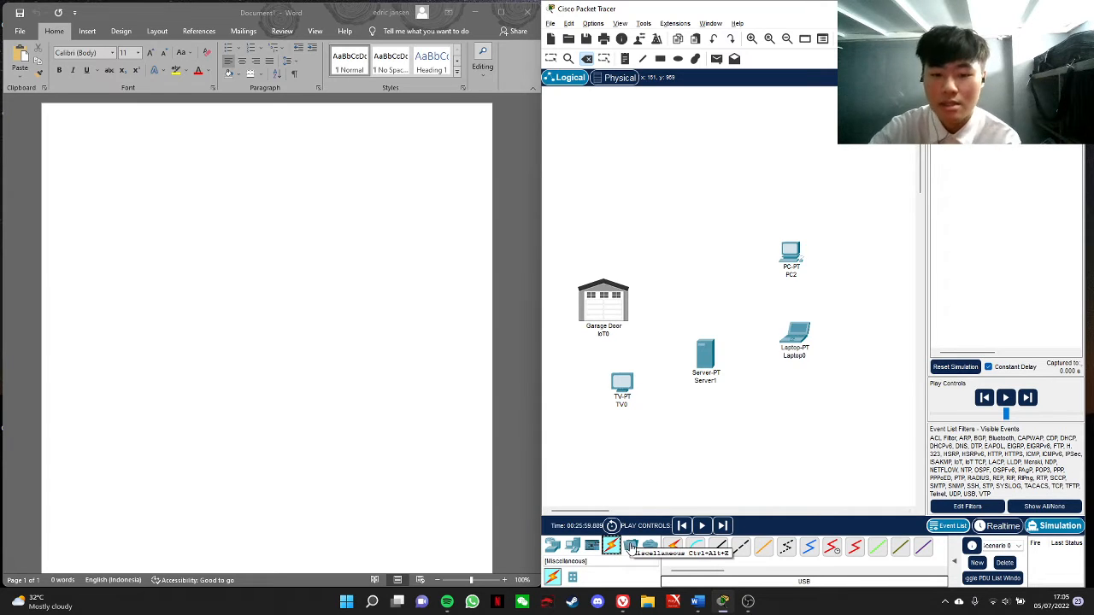
Step: Place an ISR4331, an 829 and an 1841 router in the workspace above the end devices
{"action": "left_click", "coordinate": [552, 545]}
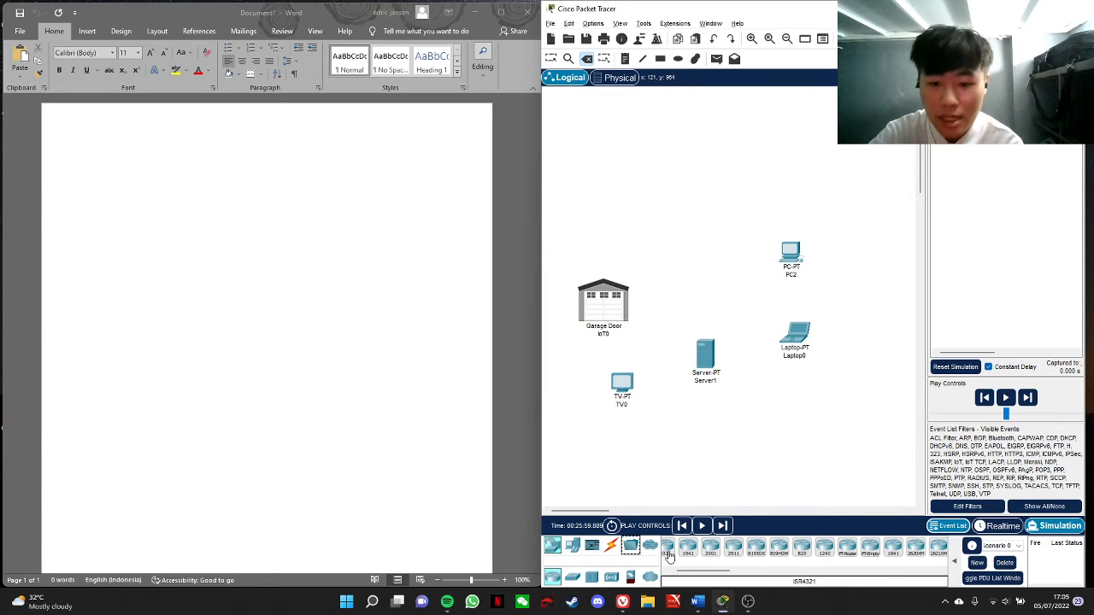
{"action": "left_click", "coordinate": [667, 573]}
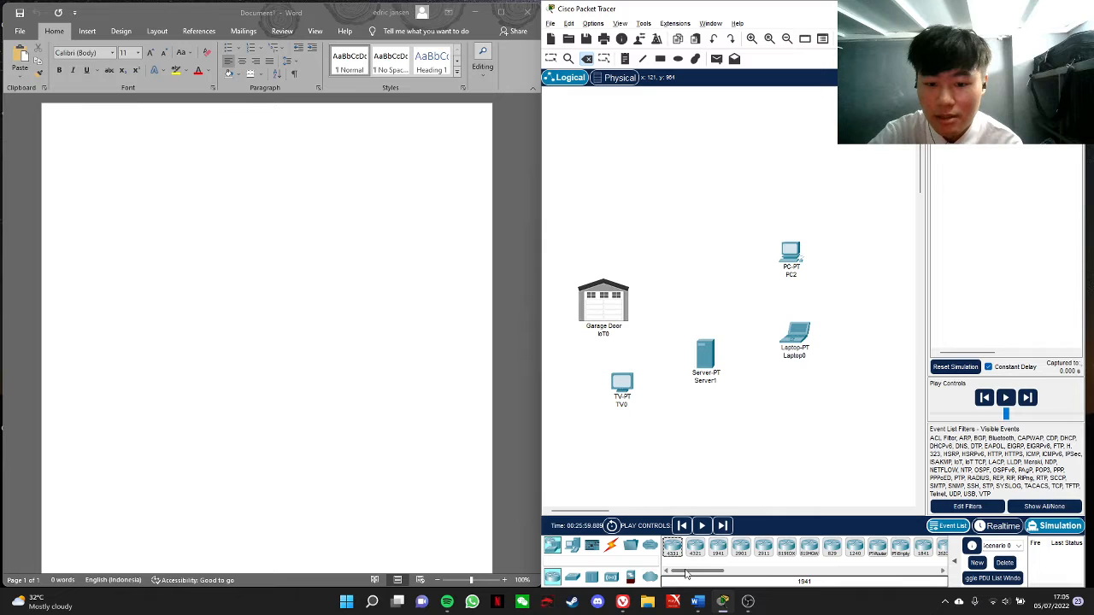
{"action": "mouse_move", "coordinate": [686, 572]}
{"action": "left_mouse_down"}
{"action": "mouse_move", "coordinate": [713, 574]}
{"action": "mouse_move", "coordinate": [693, 572]}
{"action": "left_mouse_up"}
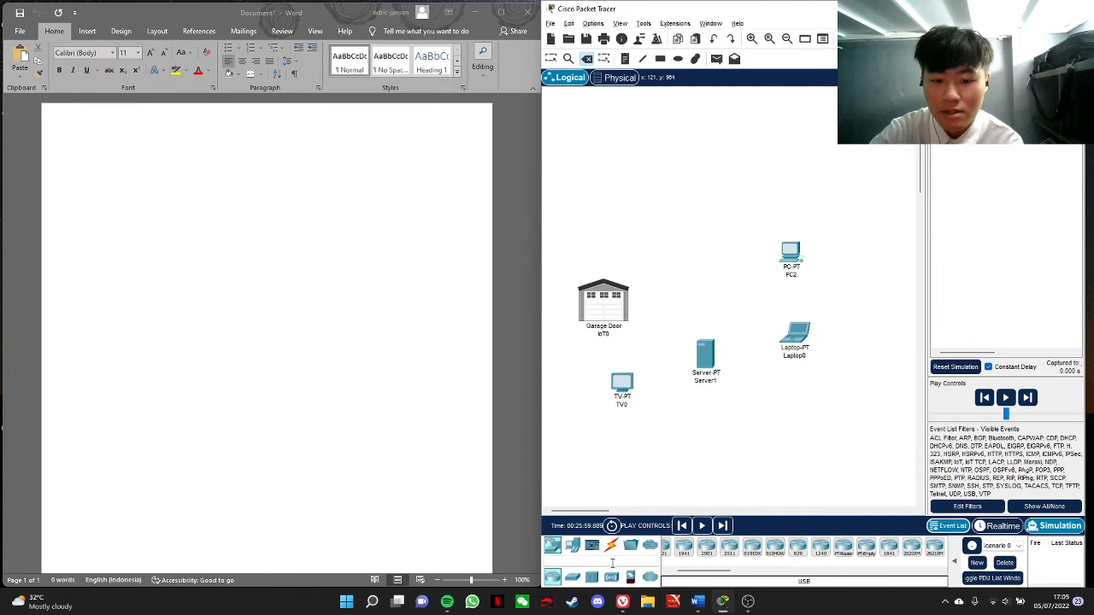
{"action": "left_click", "coordinate": [673, 573]}
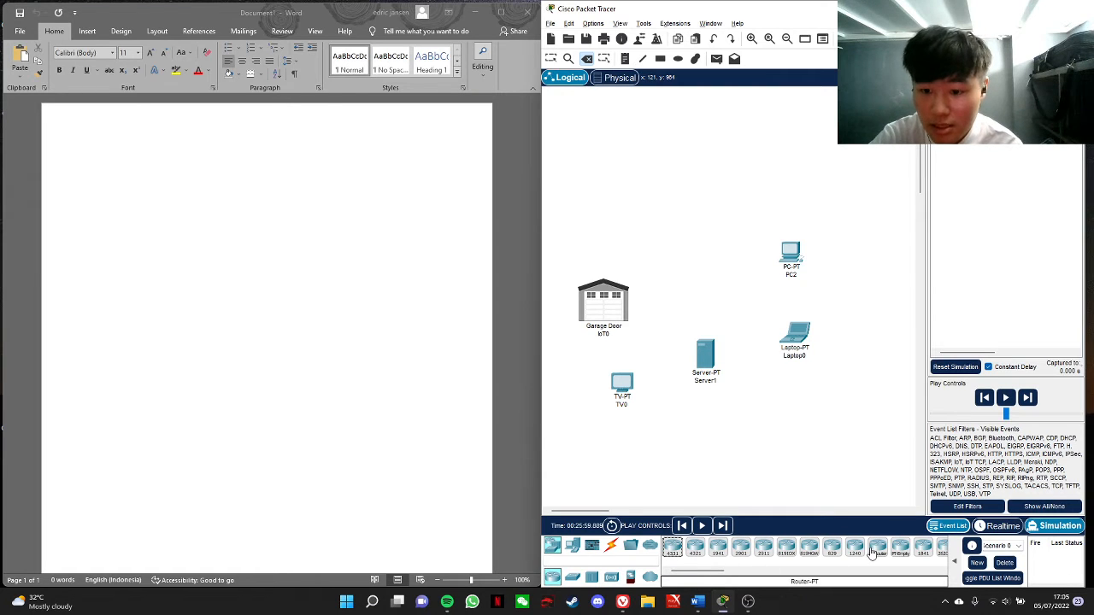
{"action": "left_click_drag", "start_coordinate": [673, 552], "coordinate": [683, 237]}
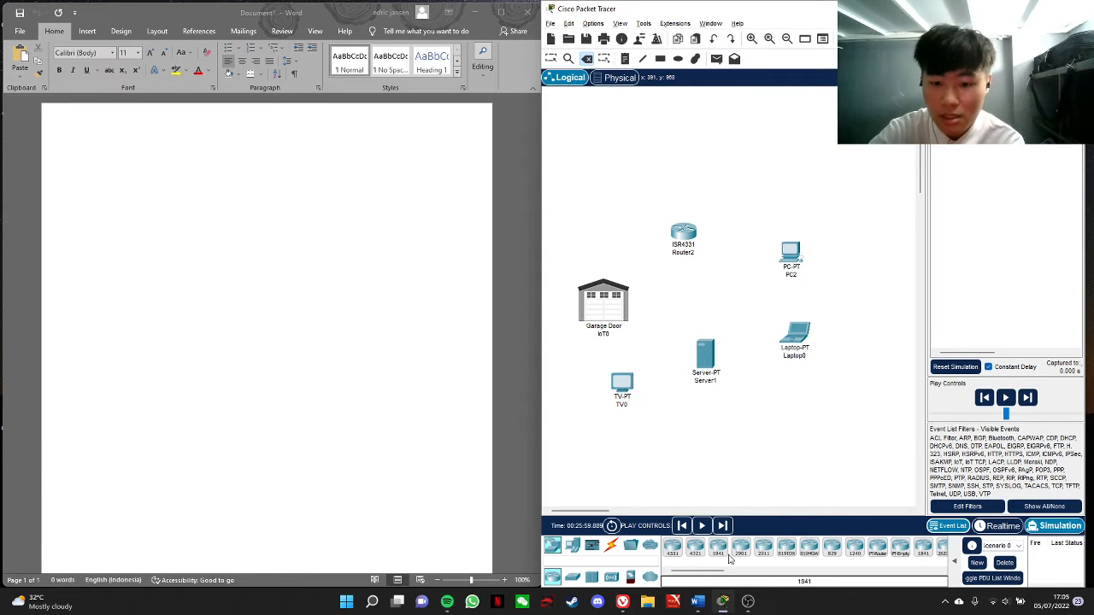
{"action": "left_click_drag", "start_coordinate": [832, 552], "coordinate": [724, 178]}
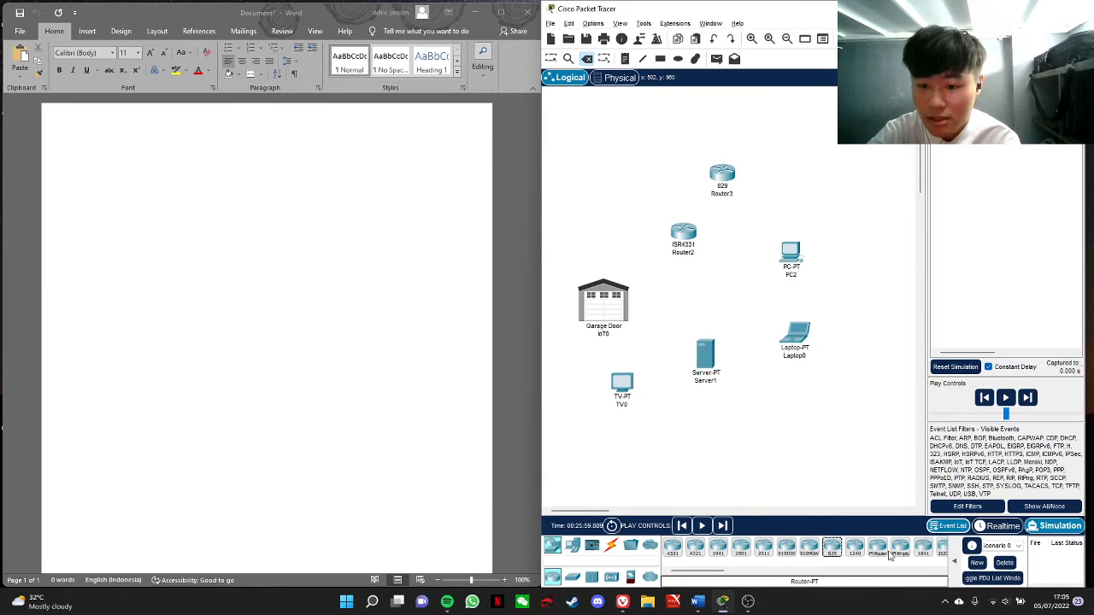
{"action": "left_click_drag", "start_coordinate": [923, 551], "coordinate": [820, 182]}
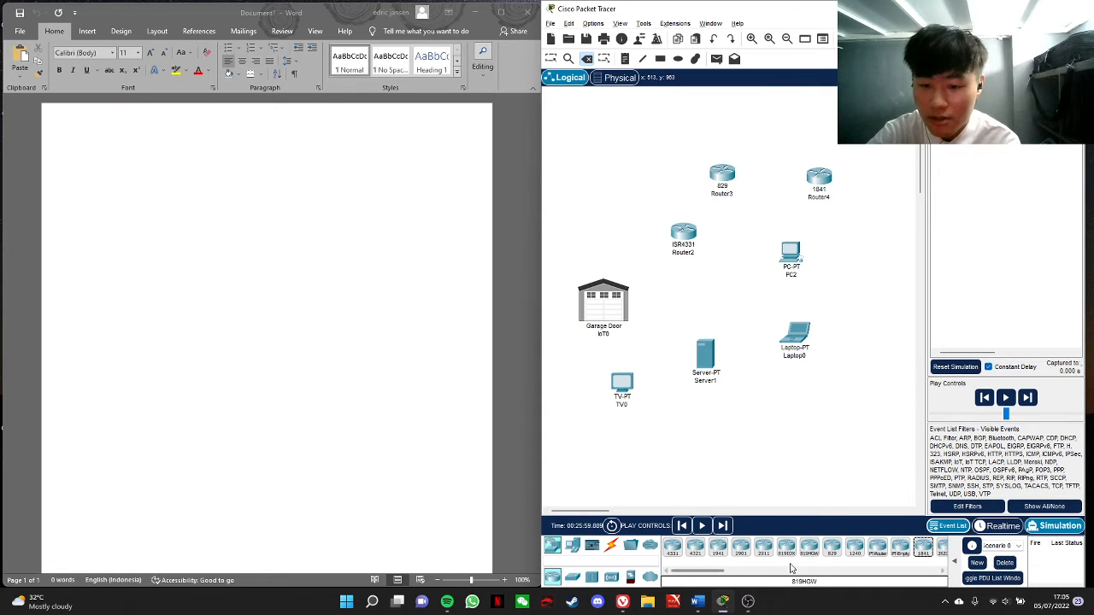
{"action": "mouse_move", "coordinate": [696, 572]}
{"action": "left_mouse_down"}
{"action": "mouse_move", "coordinate": [730, 577]}
{"action": "mouse_move", "coordinate": [688, 572]}
{"action": "left_mouse_up"}
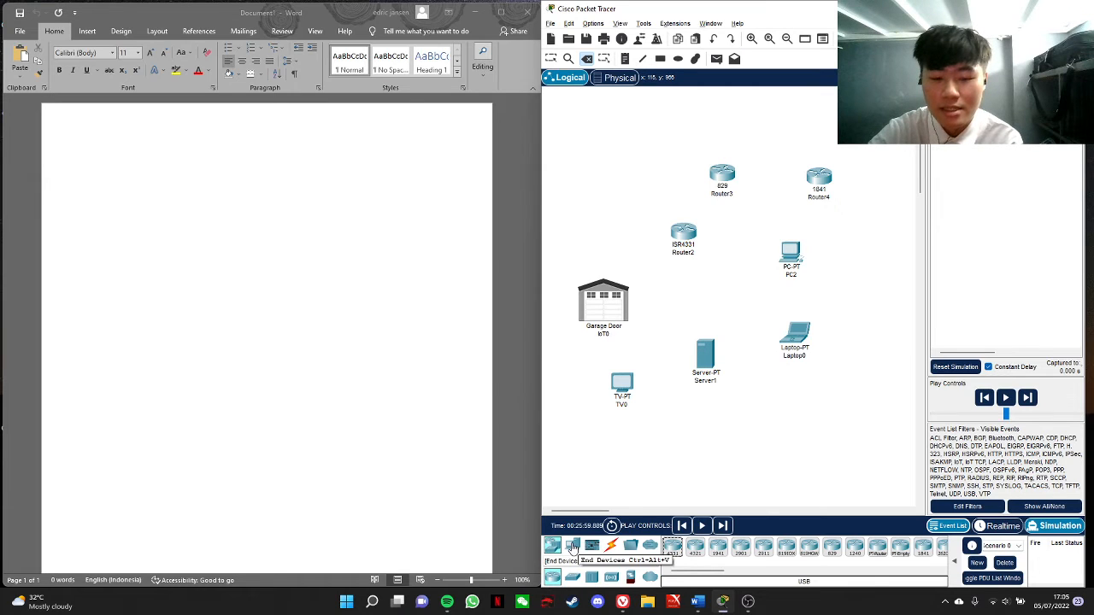
{"action": "left_click", "coordinate": [572, 547]}
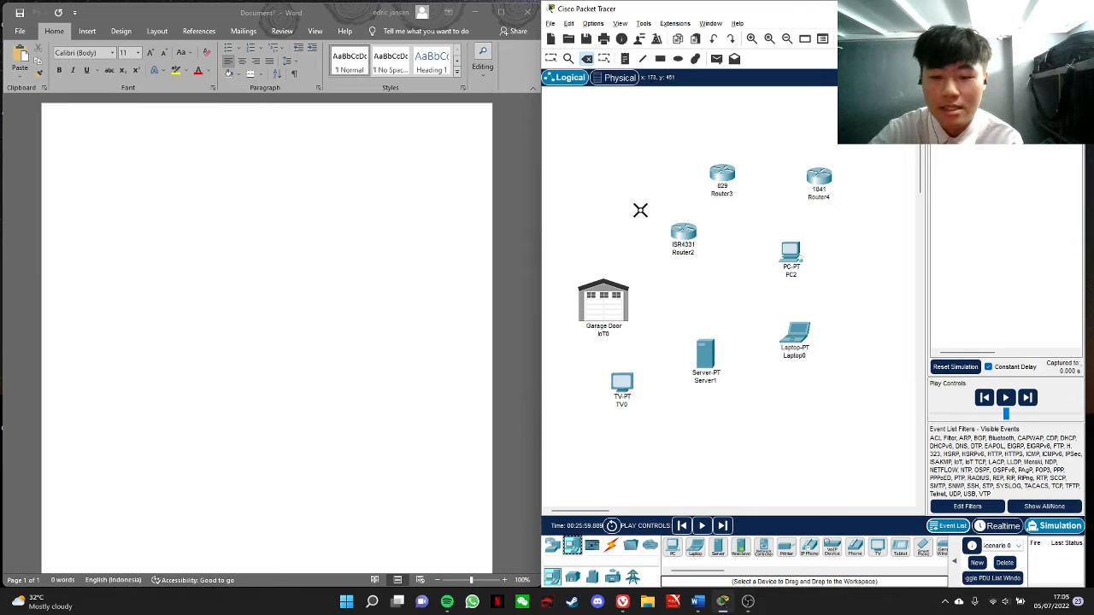
{"action": "left_click", "coordinate": [594, 547]}
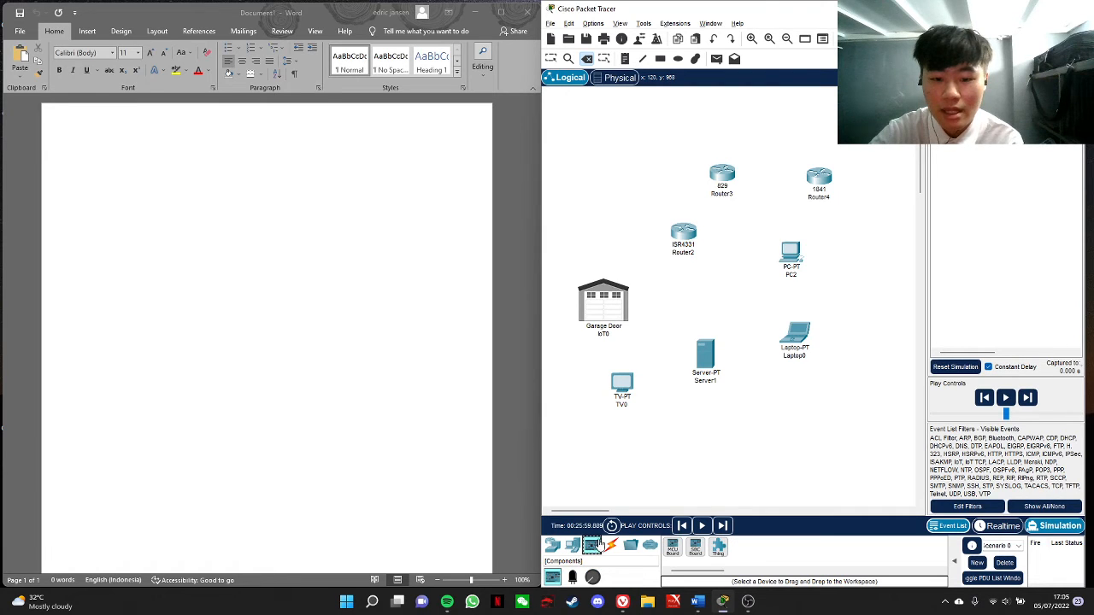
{"action": "left_click", "coordinate": [611, 546]}
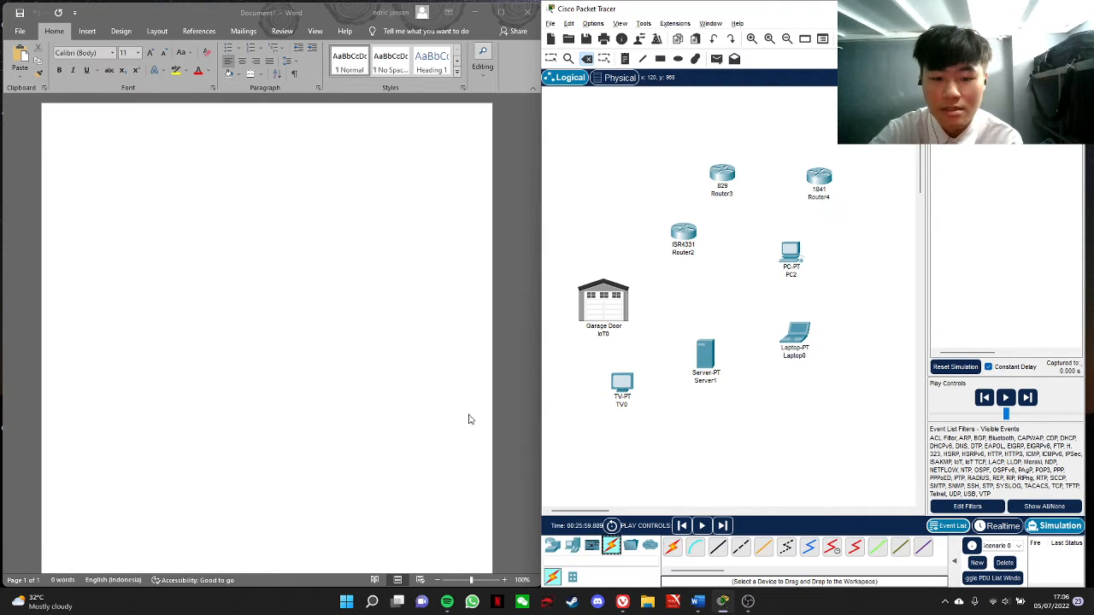
Step: Switch to the blank Word document and set its font size to 24
{"action": "left_click", "coordinate": [26, 41]}
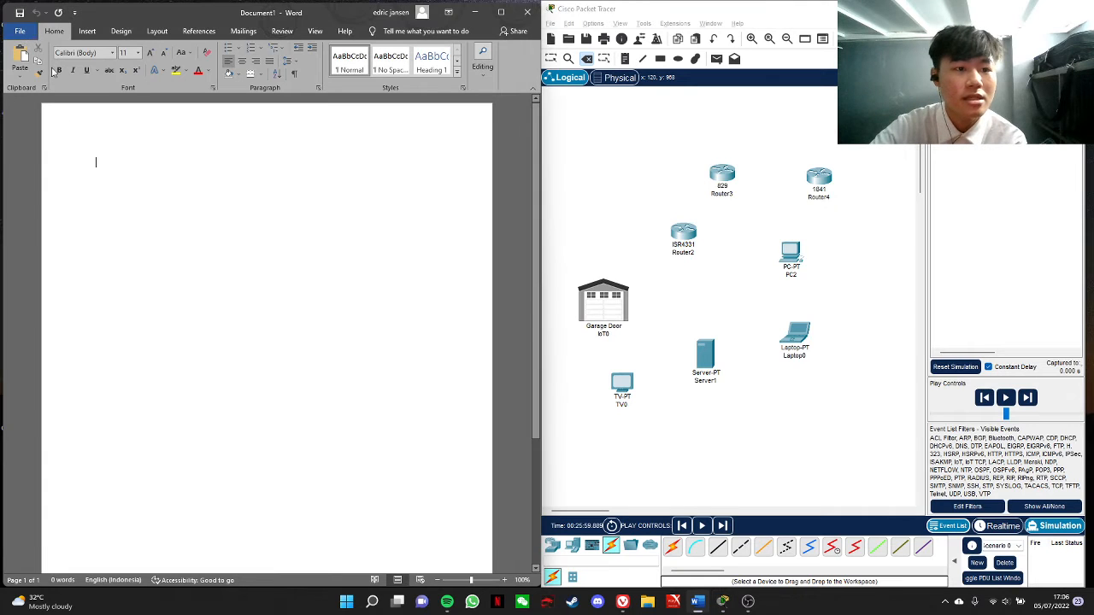
{"action": "left_click", "coordinate": [154, 53]}
{"action": "left_click", "coordinate": [151, 54]}
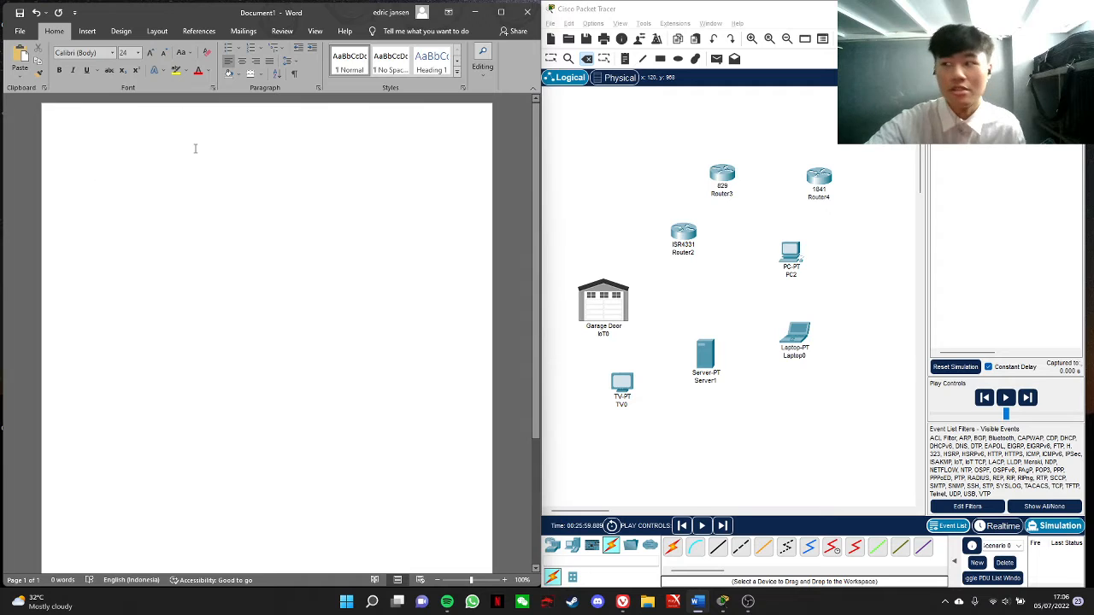
Step: Write the three headings End Devices, Intermediary Devices and Medias on separate lines with blank lines between them
{"action": "key", "text": "ctrl+a"}
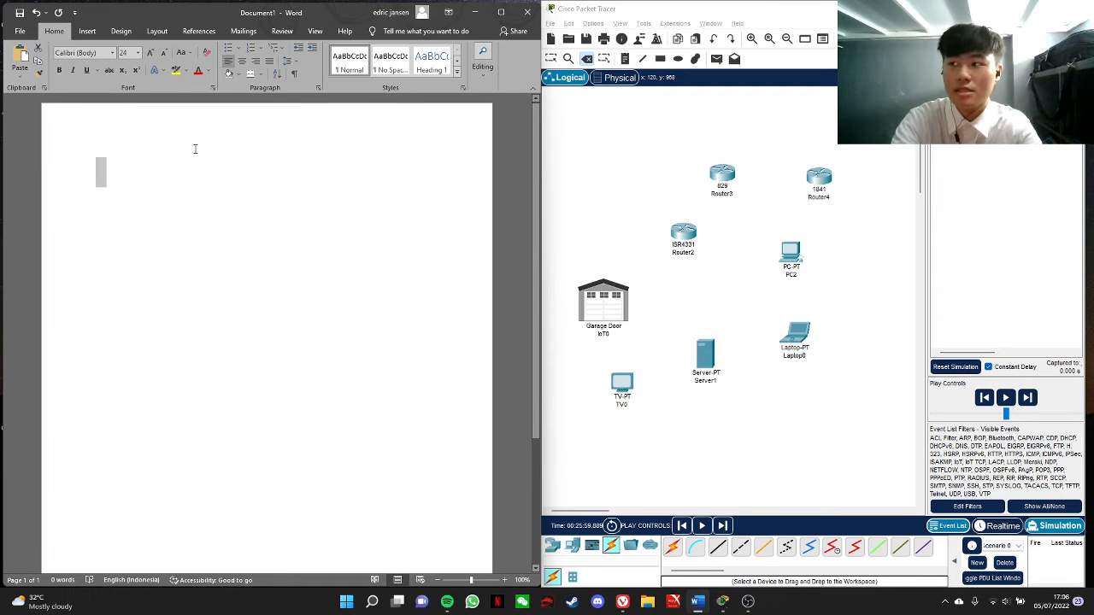
{"action": "type", "text": "End "}
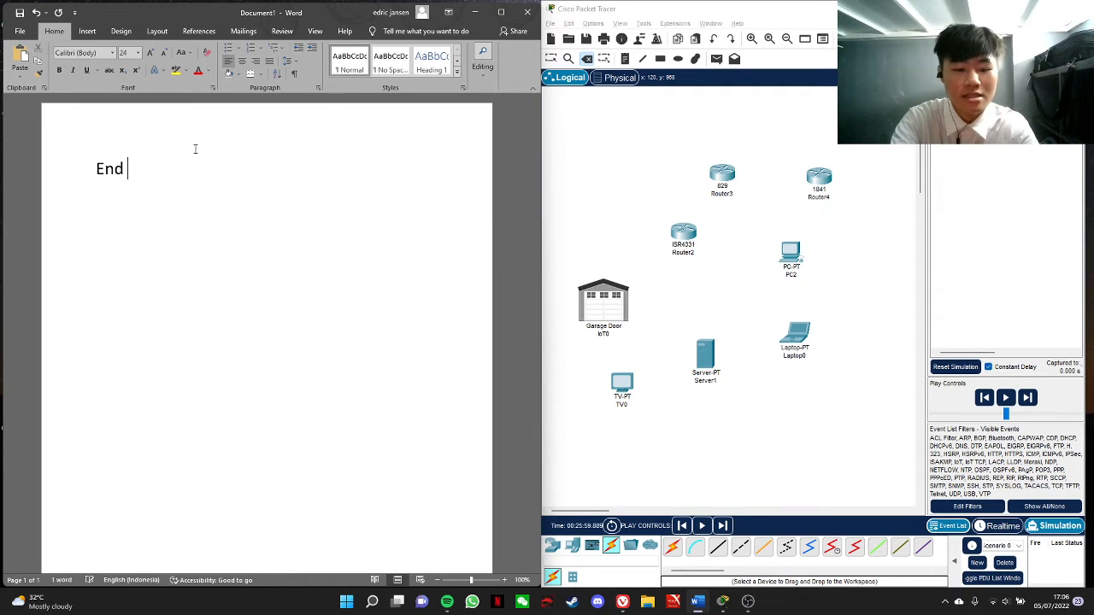
{"action": "type", "text": "Devices"}
{"action": "key", "text": "Return"}
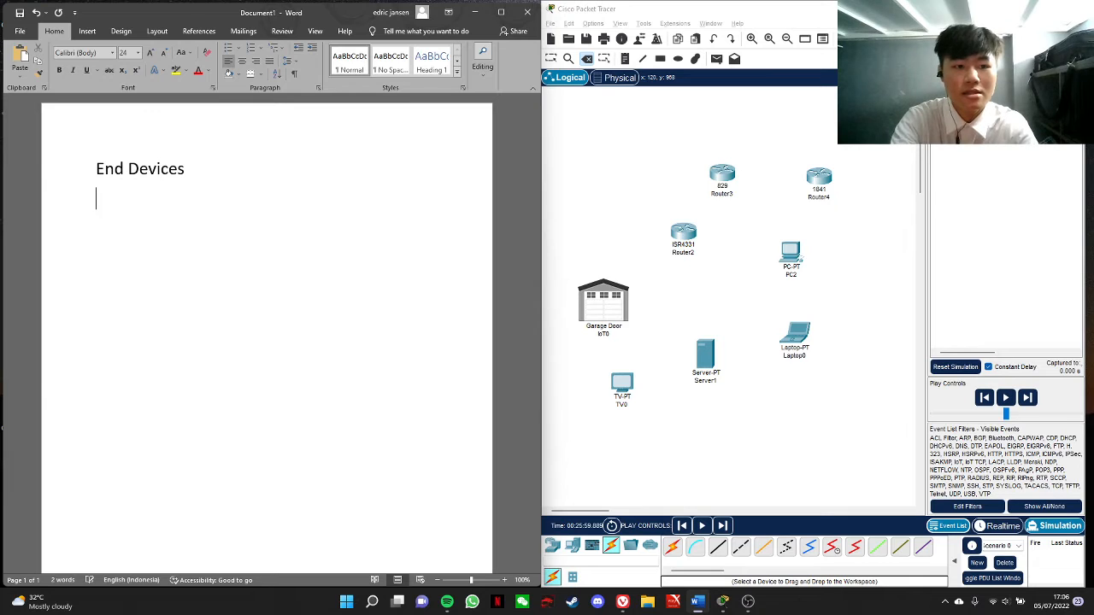
{"action": "type", "text": "Intermediary"}
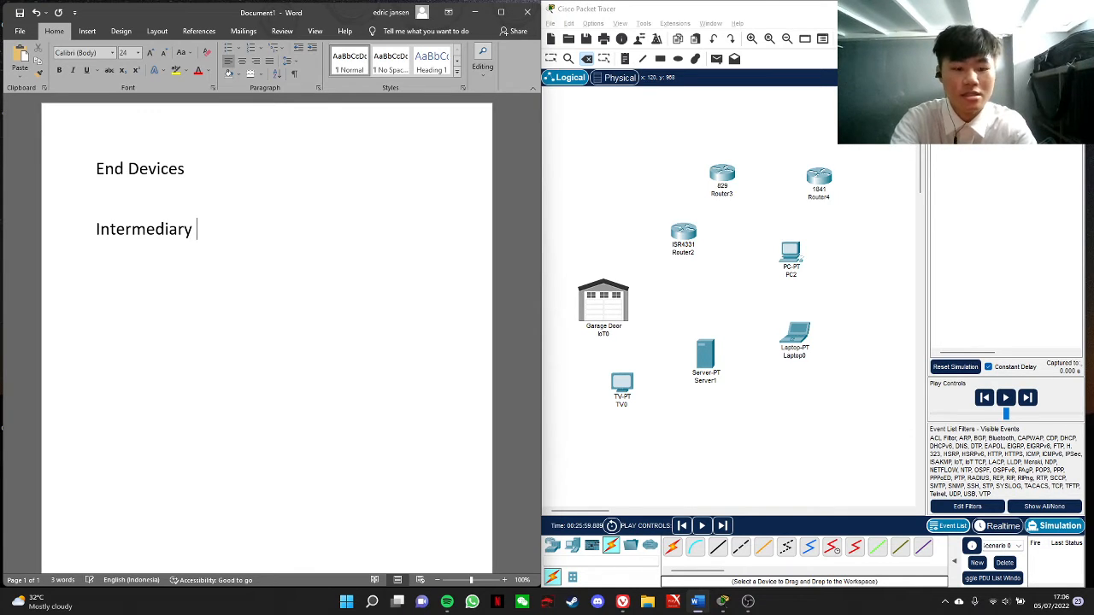
{"action": "type", "text": " Devices"}
{"action": "key", "text": "Return"}
{"action": "key", "text": "Return"}
{"action": "key", "text": "Return"}
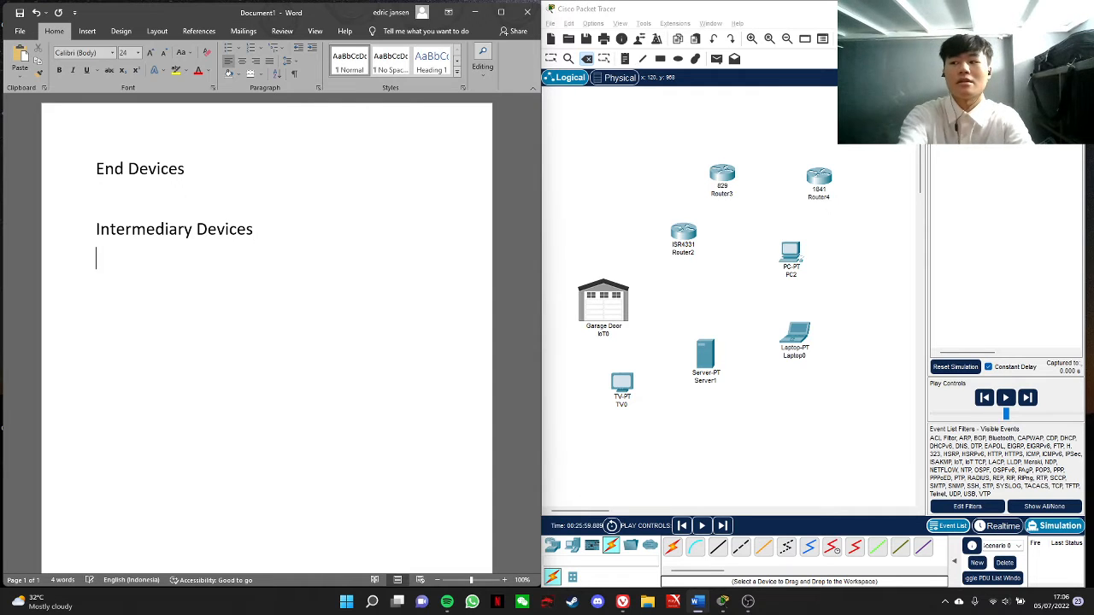
{"action": "type", "text": "Medias"}
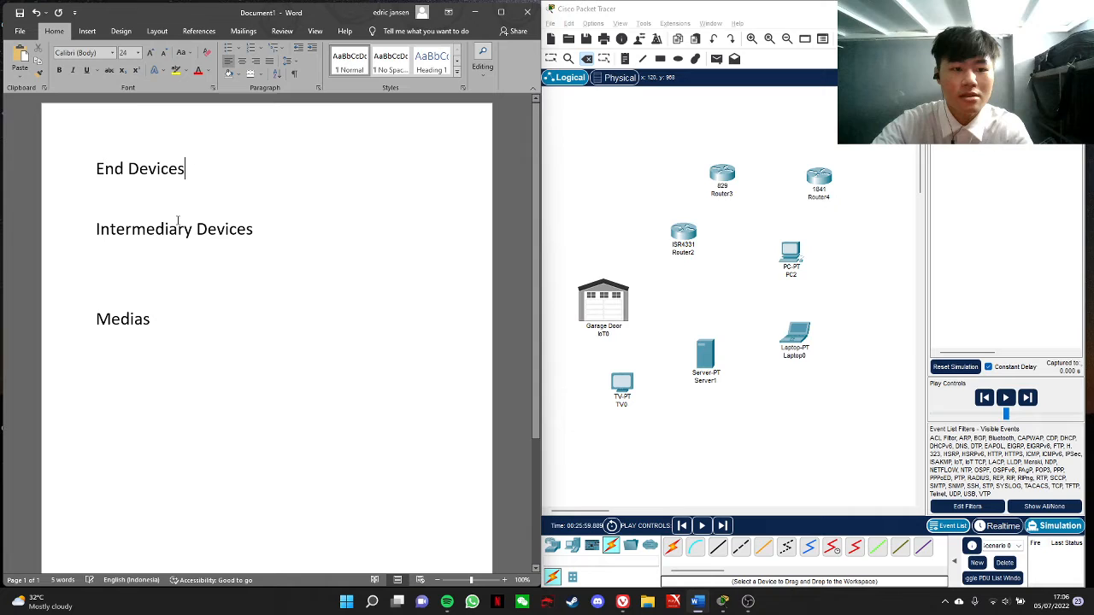
Step: Add another blank line under End Devices and put a colon after each of the three headings
{"action": "key", "text": "Down"}
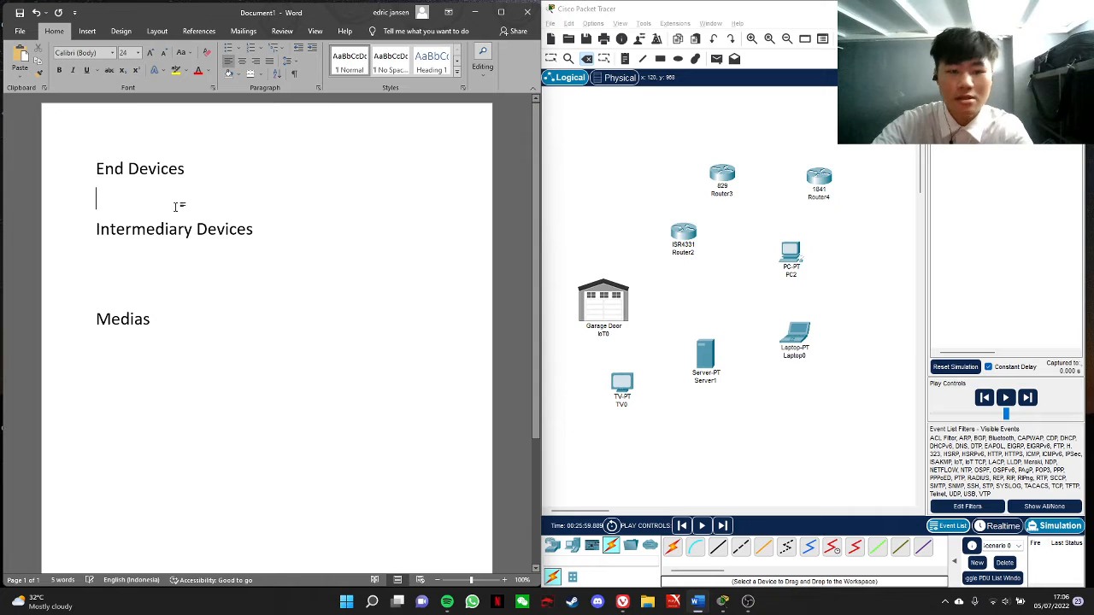
{"action": "key", "text": "Return"}
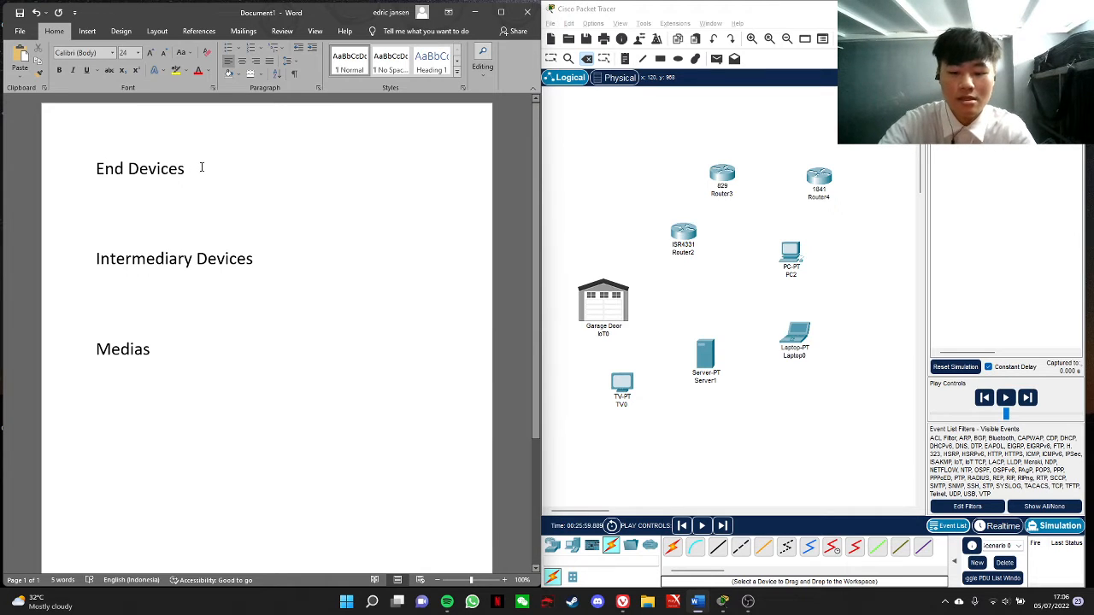
{"action": "left_click", "coordinate": [202, 167]}
{"action": "type", "text": ":"}
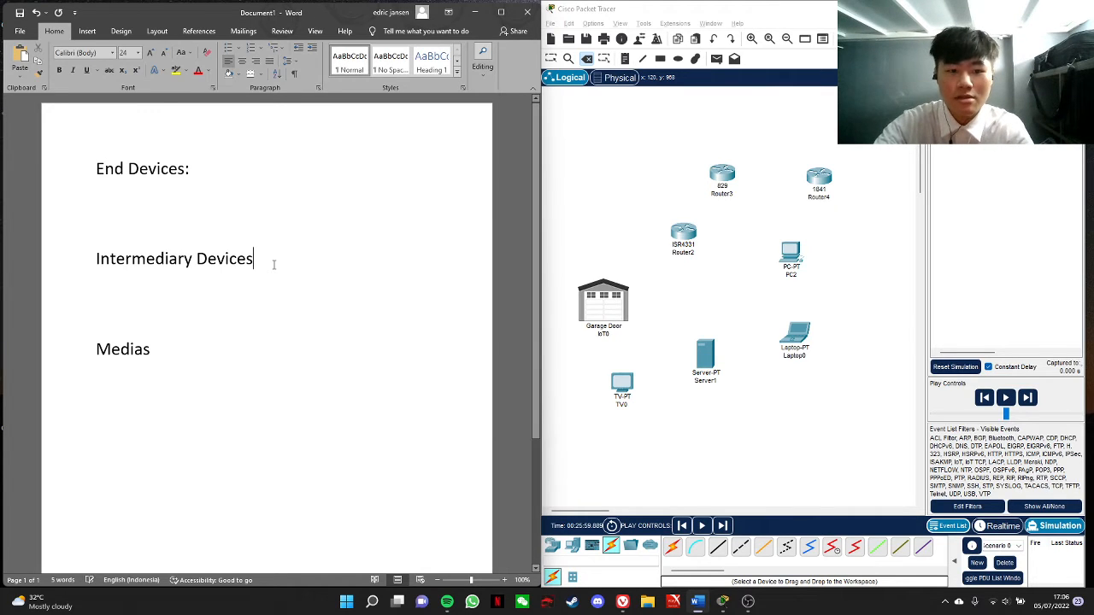
{"action": "left_click", "coordinate": [272, 265]}
{"action": "type", "text": ":"}
{"action": "left_click", "coordinate": [162, 350]}
{"action": "type", "text": ":"}
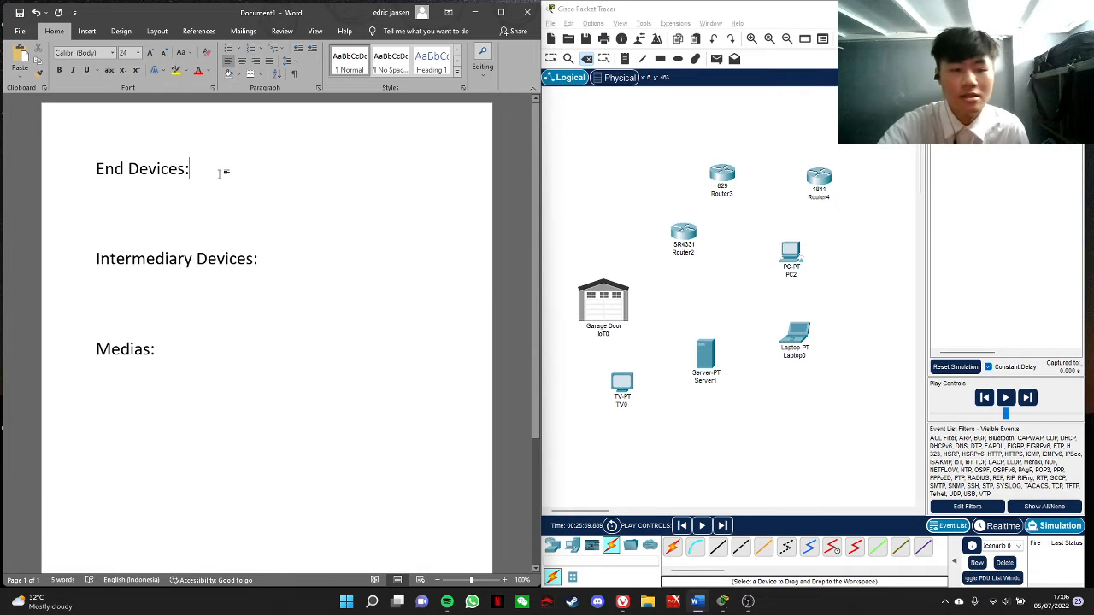
Step: List Garage Door, PC, TV, Laptop and Server on separate lines under the End Devices heading
{"action": "left_click", "coordinate": [157, 196]}
{"action": "type", "text": "G"}
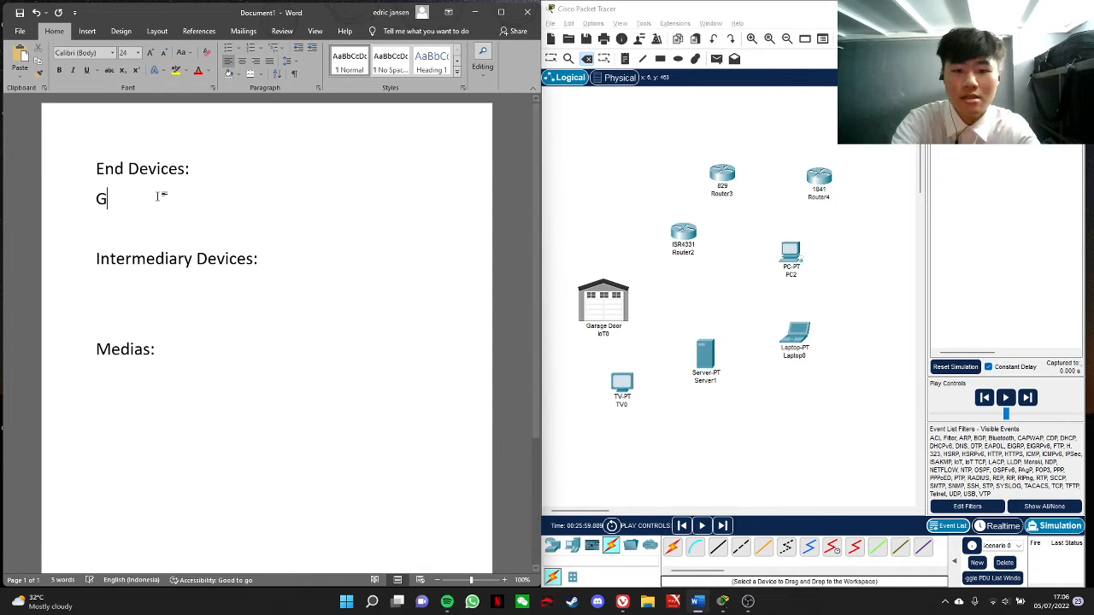
{"action": "type", "text": "arage Door"}
{"action": "key", "text": "Return"}
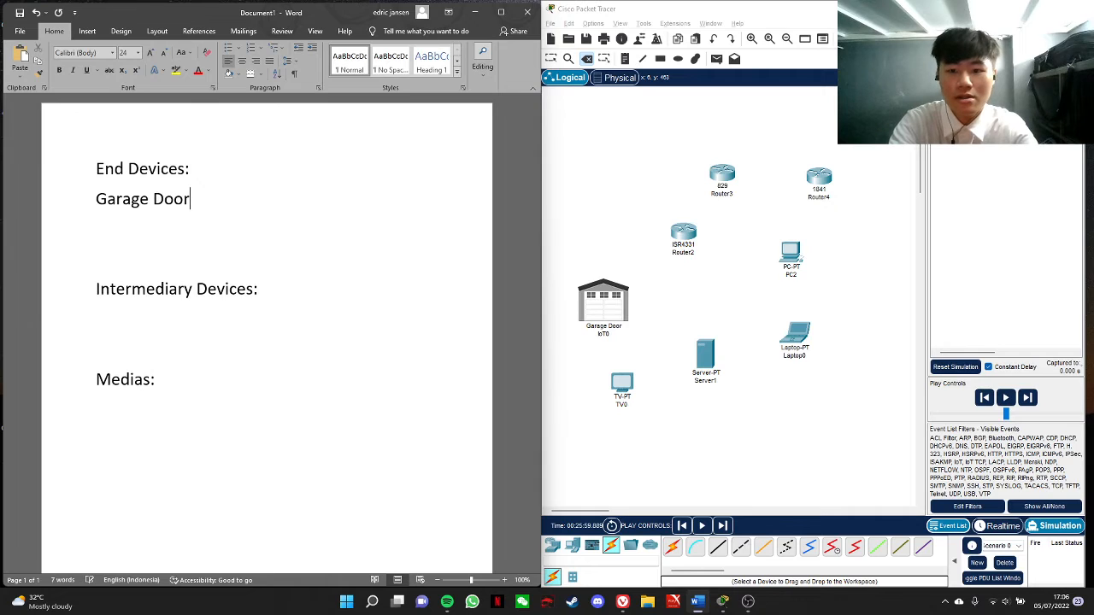
{"action": "type", "text": "PC"}
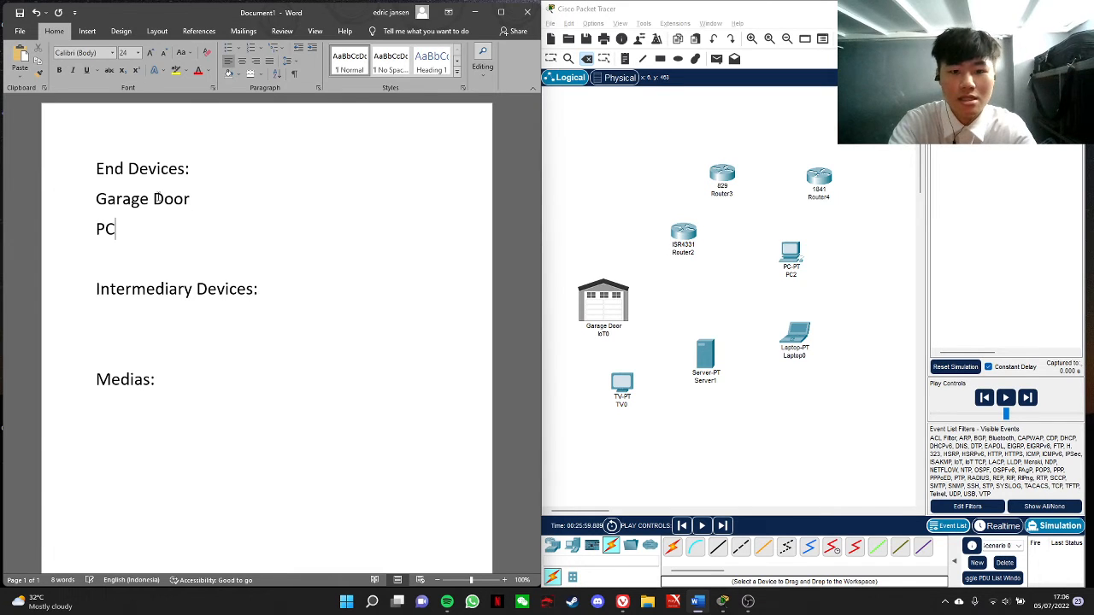
{"action": "key", "text": "Return"}
{"action": "type", "text": "TV"}
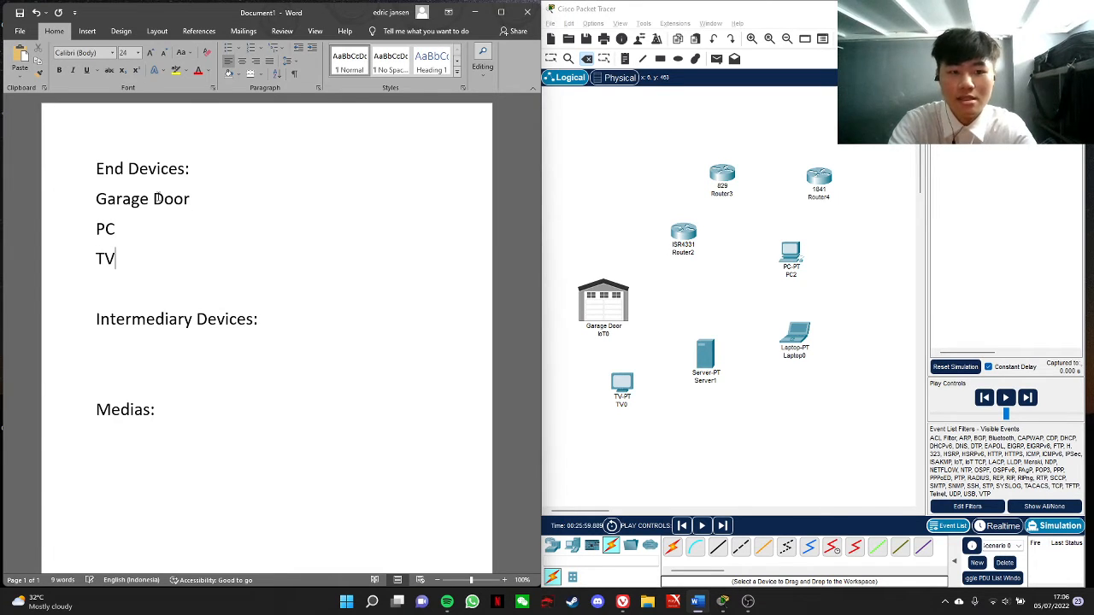
{"action": "key", "text": "Return"}
{"action": "type", "text": "Laptop"}
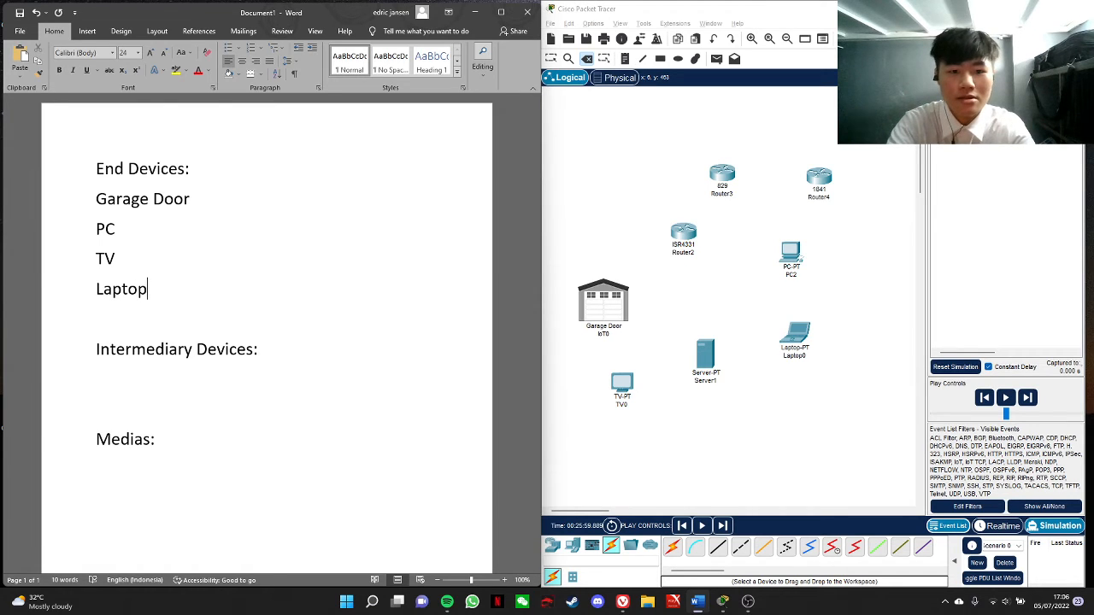
{"action": "key", "text": "Return"}
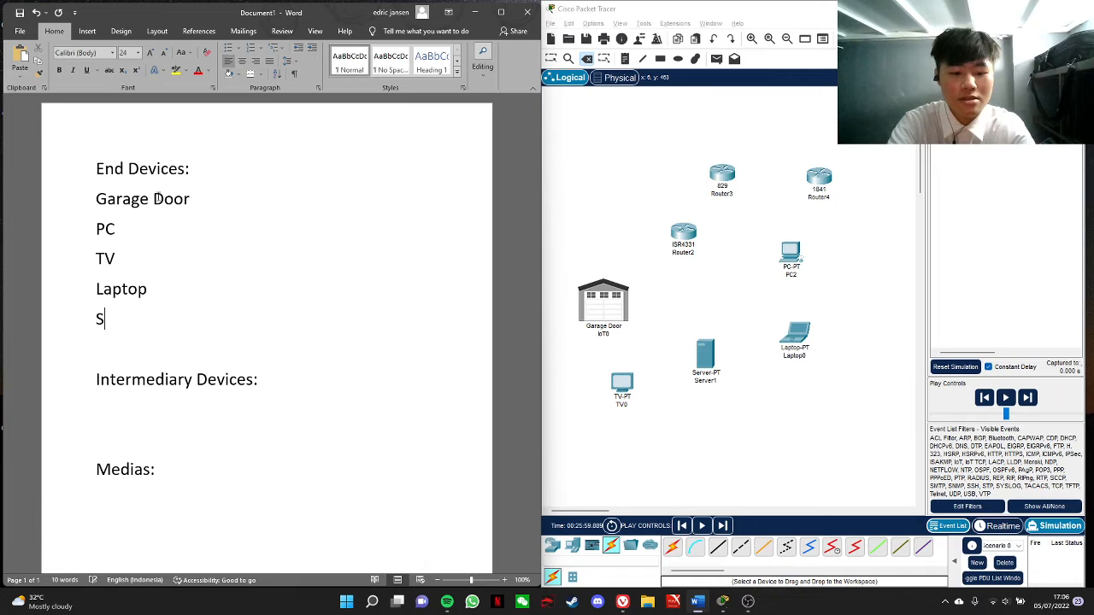
{"action": "type", "text": "Server"}
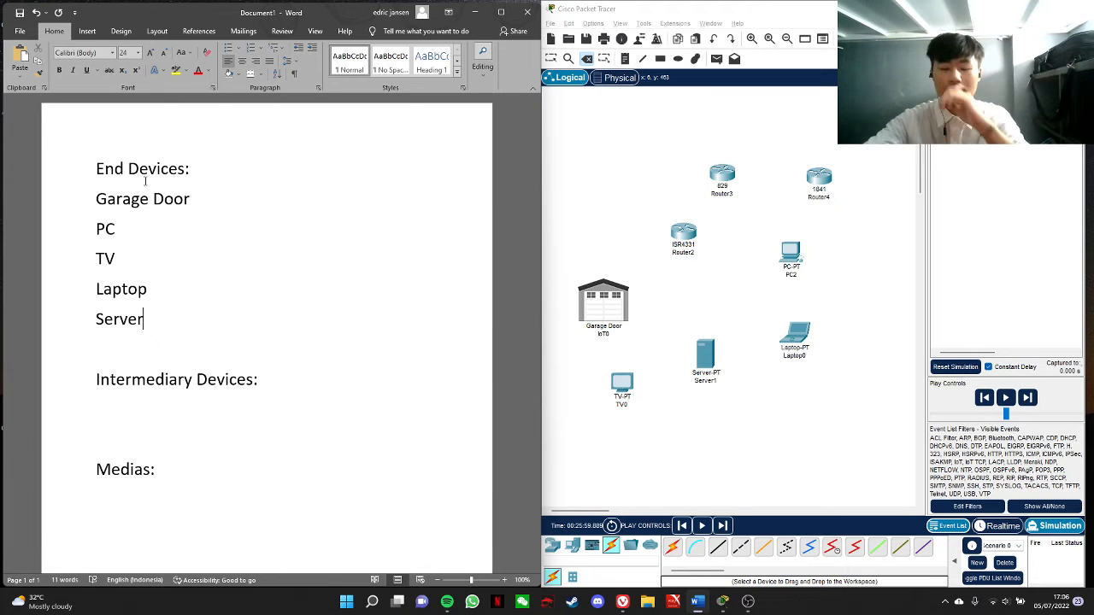
Step: List 829 Router, 1841 Router and ISR4331 Router on separate lines under the Intermediary Devices heading
{"action": "scroll", "coordinate": [285, 313], "scroll_direction": "down", "scroll_amount": 1}
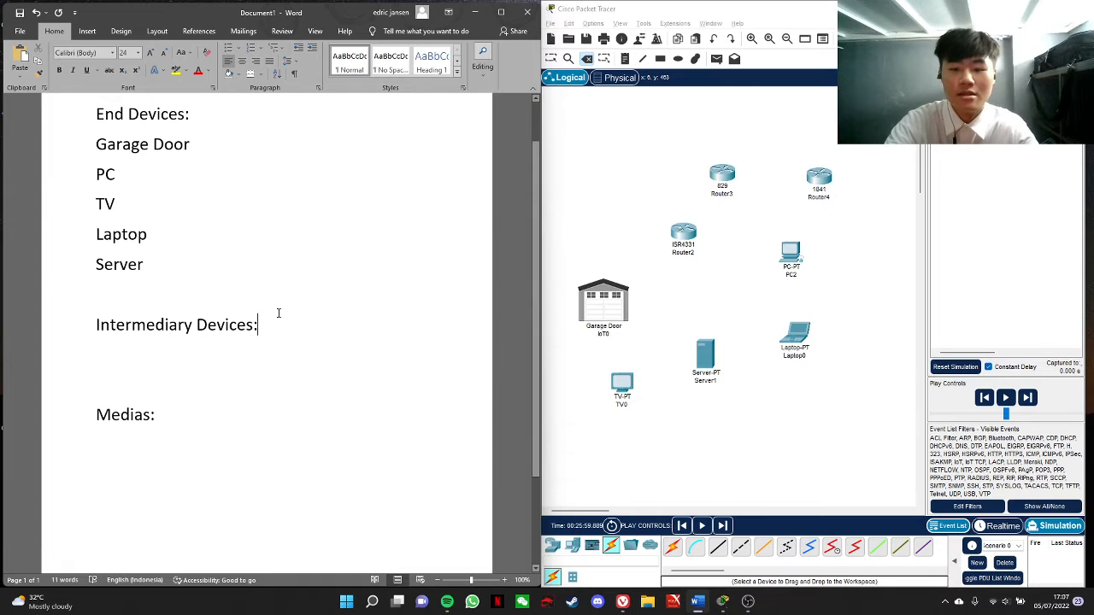
{"action": "key", "text": "Return"}
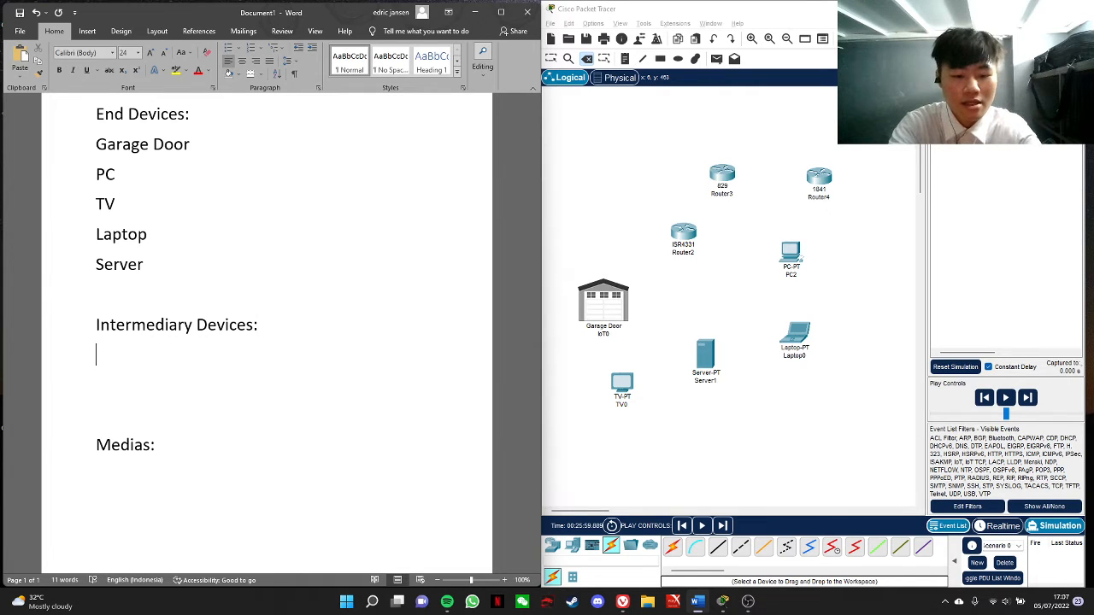
{"action": "type", "text": "829 Router"}
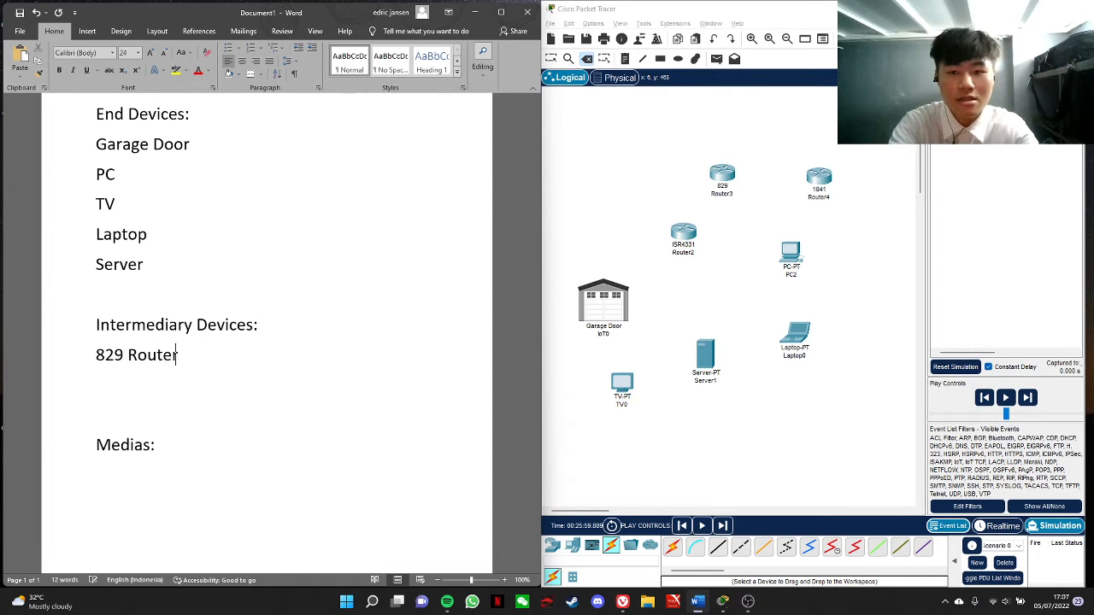
{"action": "key", "text": "Return"}
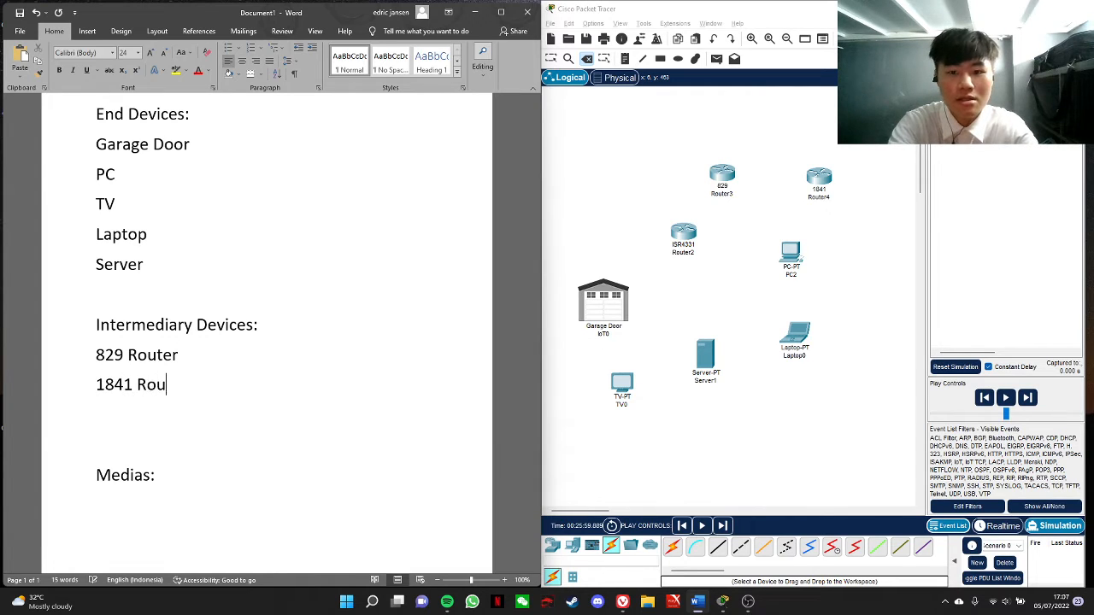
{"action": "key", "text": "Return"}
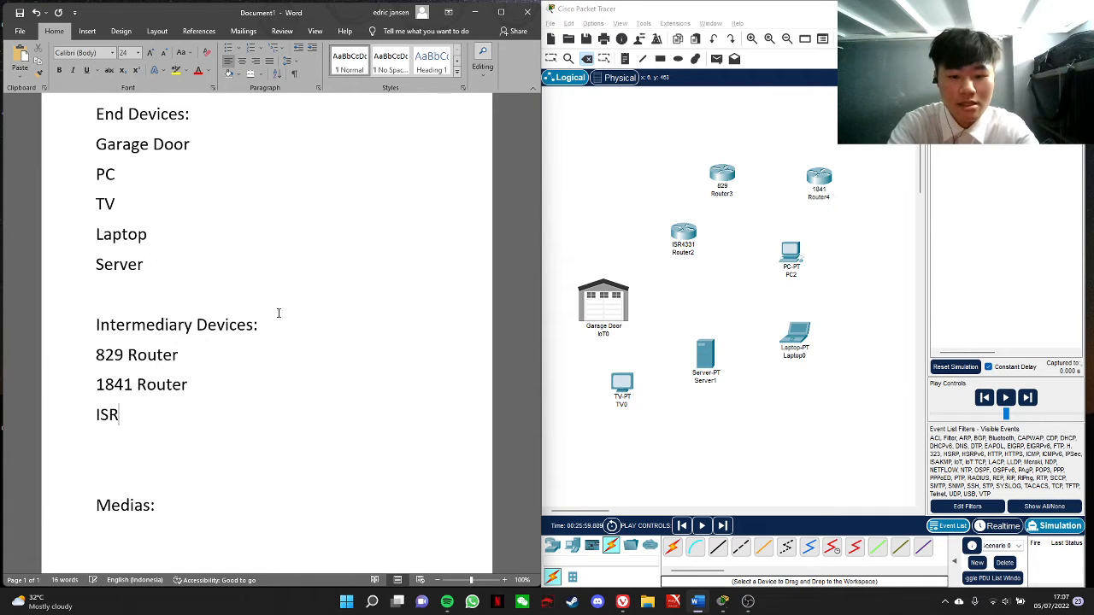
{"action": "type", "text": "ISR44"}
{"action": "key", "text": "BackSpace"}
{"action": "type", "text": "331 Router"}
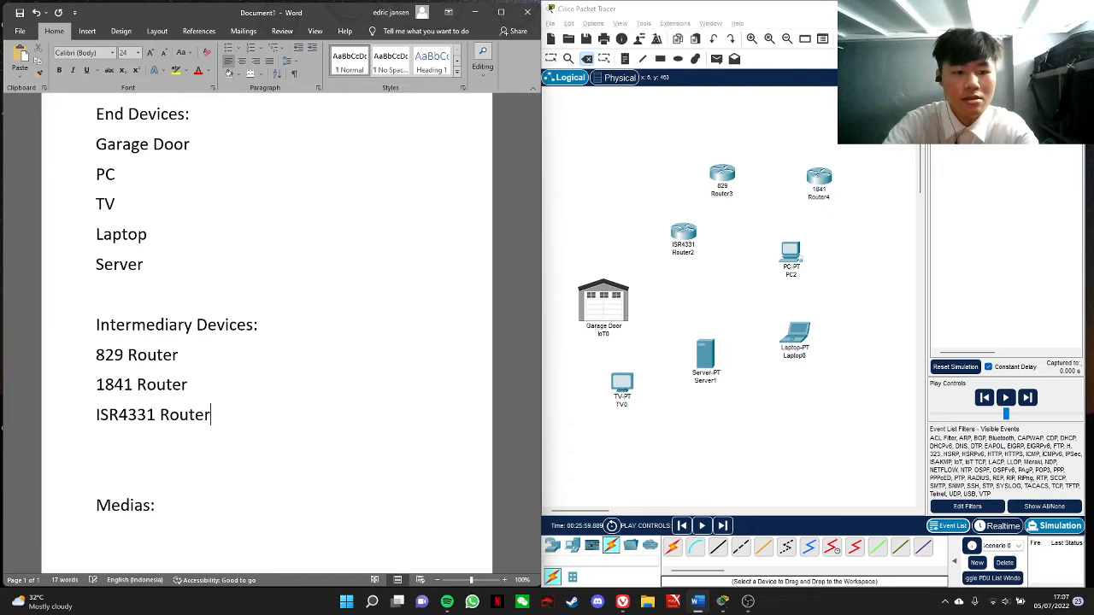
Step: Remove one surplus blank line between the router list and the Medias heading
{"action": "scroll", "coordinate": [141, 479], "scroll_direction": "up", "scroll_amount": 1}
{"action": "left_click", "coordinate": [135, 513]}
{"action": "scroll", "coordinate": [154, 491], "scroll_direction": "down", "scroll_amount": 1}
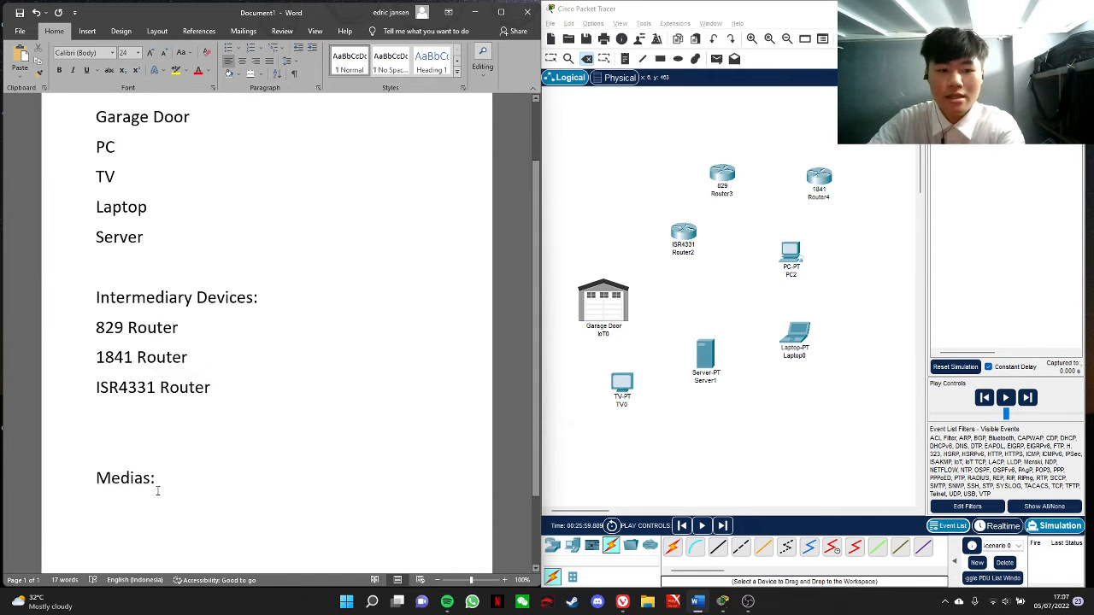
{"action": "key", "text": "BackSpace"}
{"action": "scroll", "coordinate": [242, 366], "scroll_direction": "up", "scroll_amount": 1}
{"action": "scroll", "coordinate": [242, 366], "scroll_direction": "down", "scroll_amount": 1}
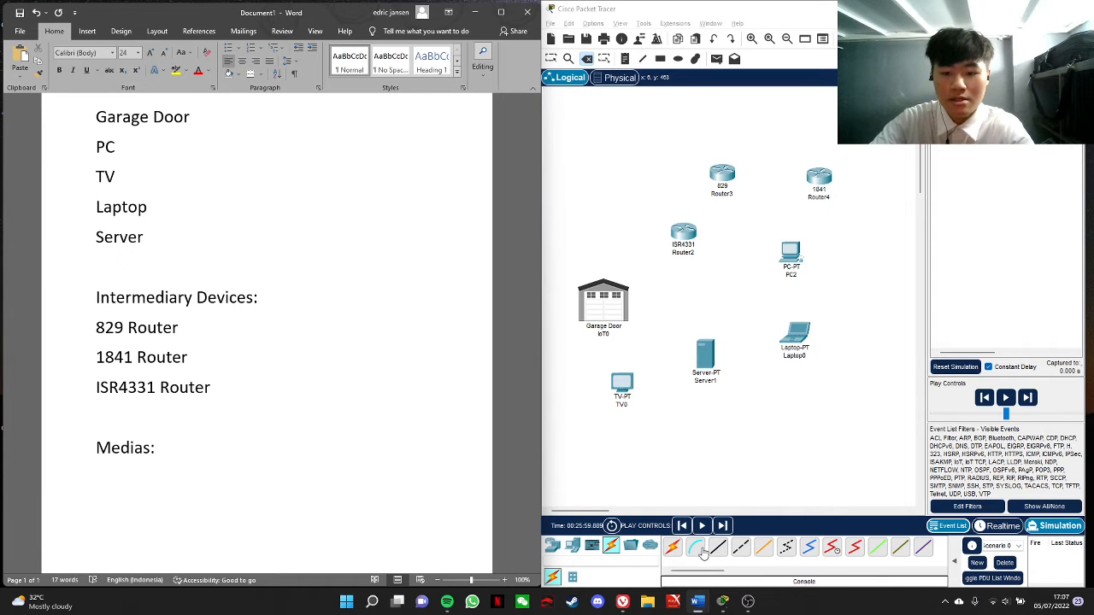
Step: List Console cable and Fiber on separate lines under the Medias heading
{"action": "key", "text": "Return"}
{"action": "type", "text": "\\"}
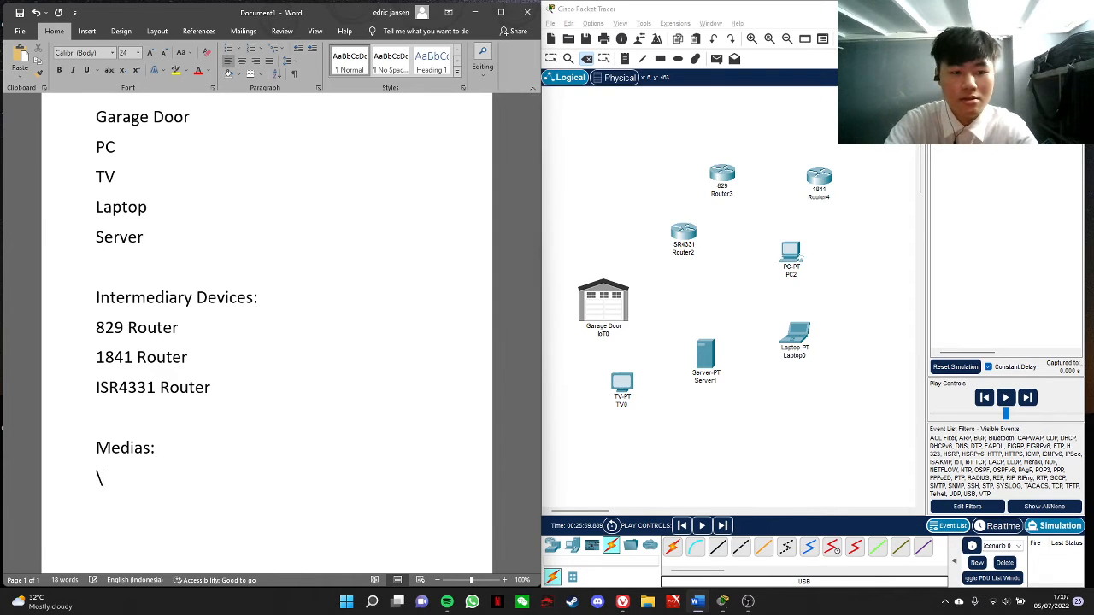
{"action": "key", "text": "BackSpace"}
{"action": "key", "text": "BackSpace"}
{"action": "type", "text": "Con"}
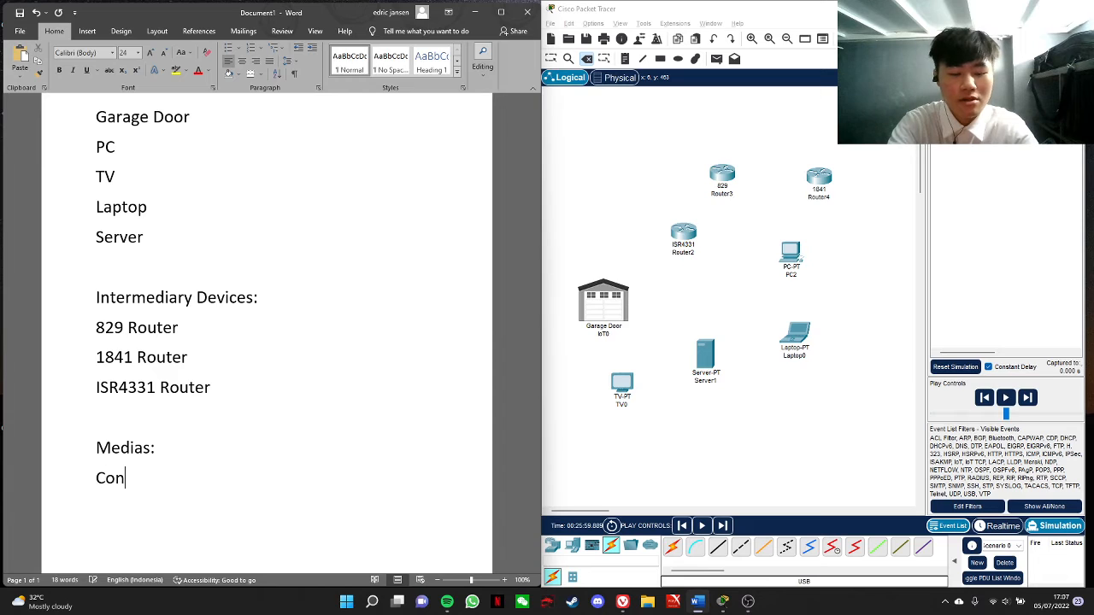
{"action": "type", "text": "sole cable"}
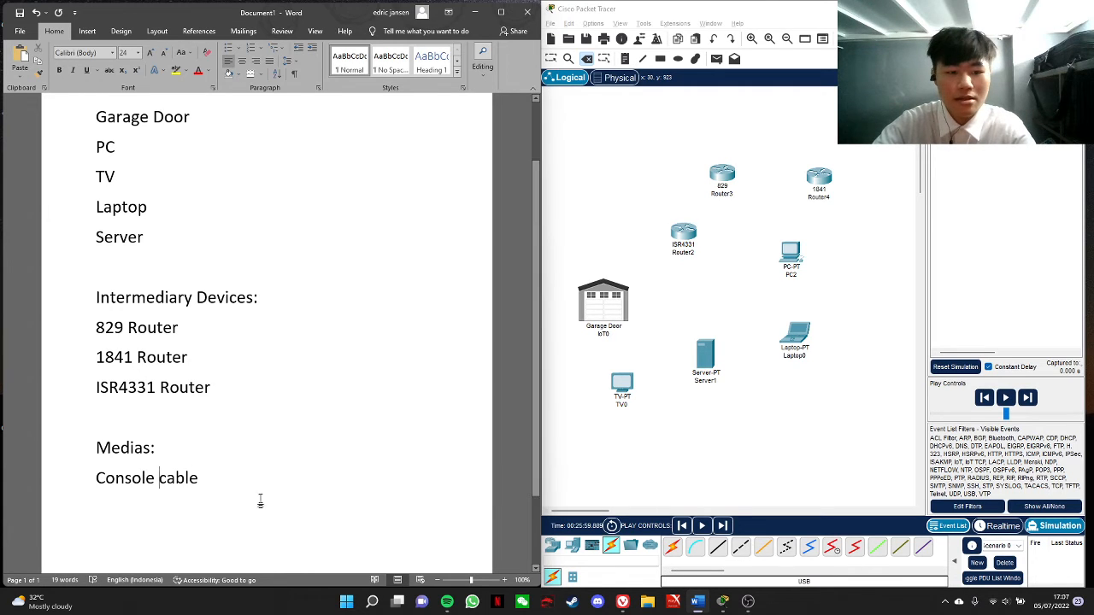
{"action": "key", "text": "Return"}
{"action": "type", "text": "F"}
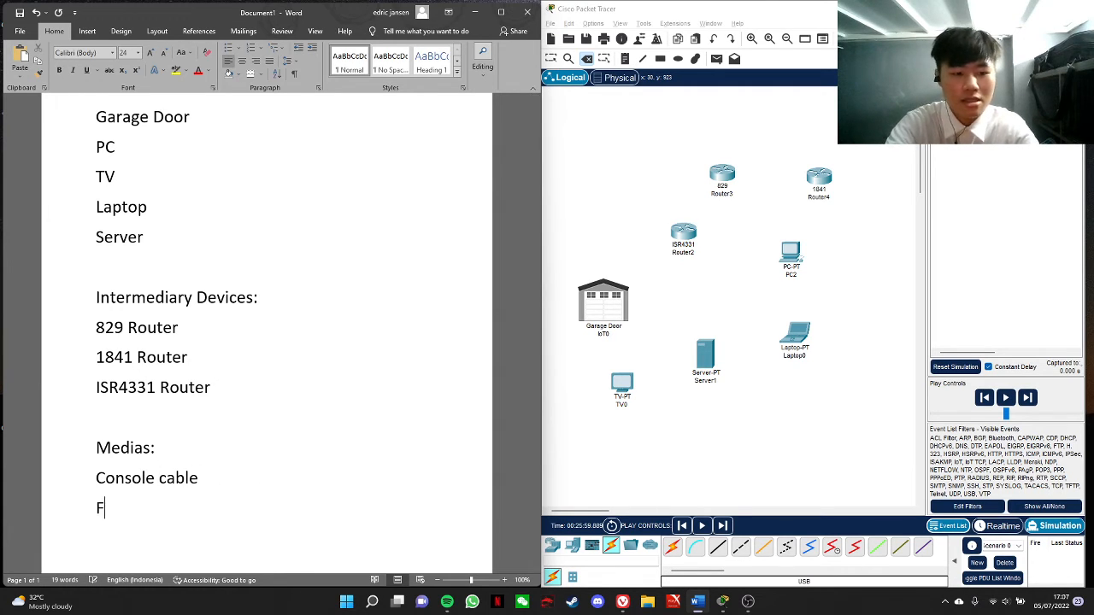
{"action": "type", "text": "iber"}
Step: Make the End Devices, Intermediary Devices and Medias headings bold
{"action": "scroll", "coordinate": [225, 281], "scroll_direction": "up", "scroll_amount": 2}
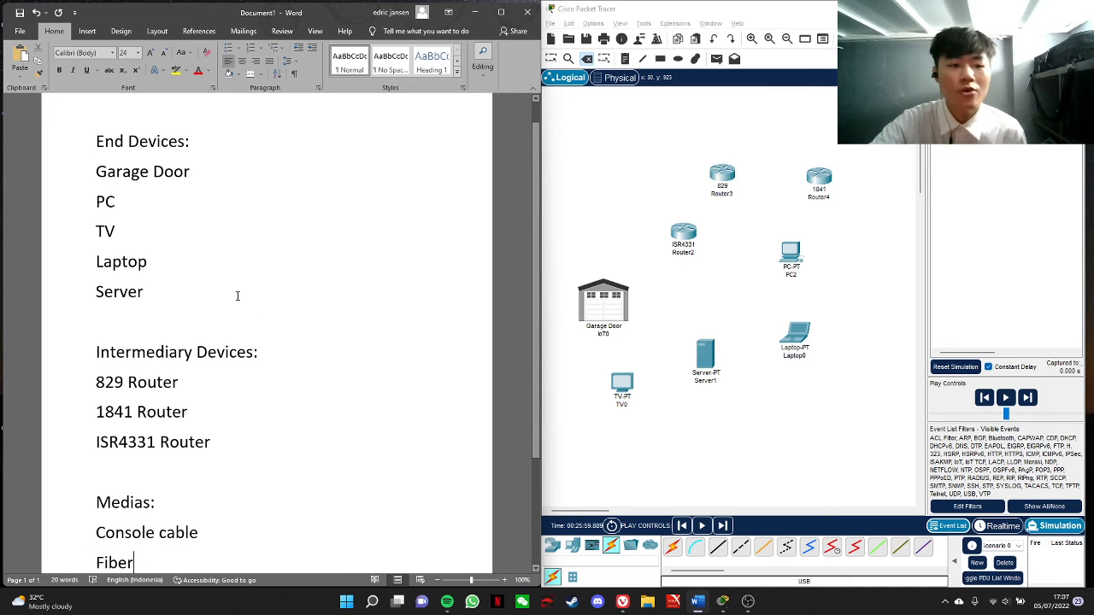
{"action": "left_click_drag", "start_coordinate": [96, 143], "coordinate": [225, 135]}
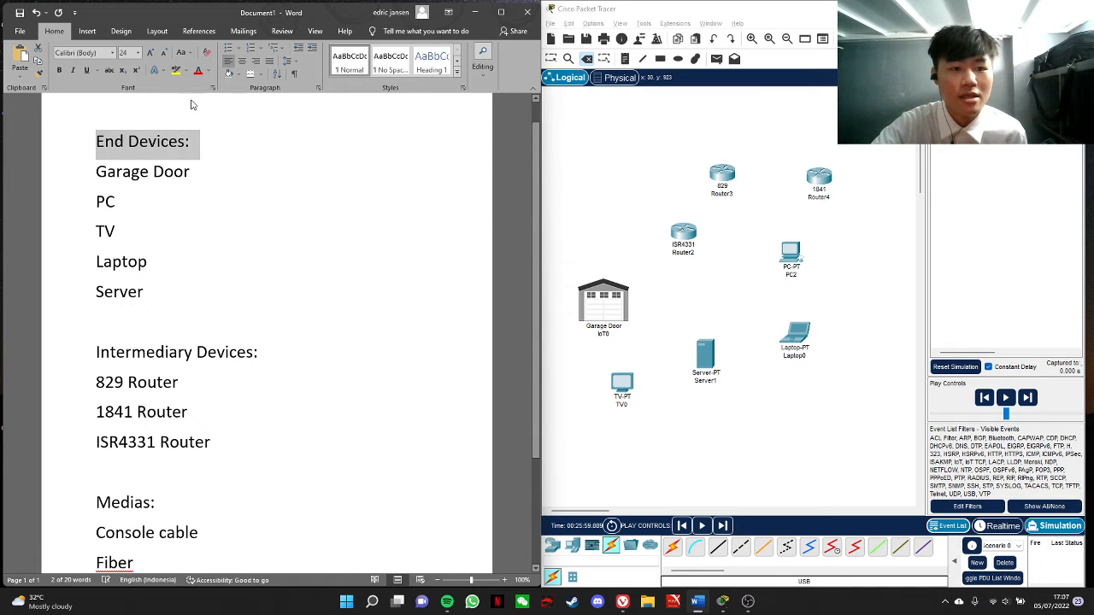
{"action": "left_click", "coordinate": [59, 71]}
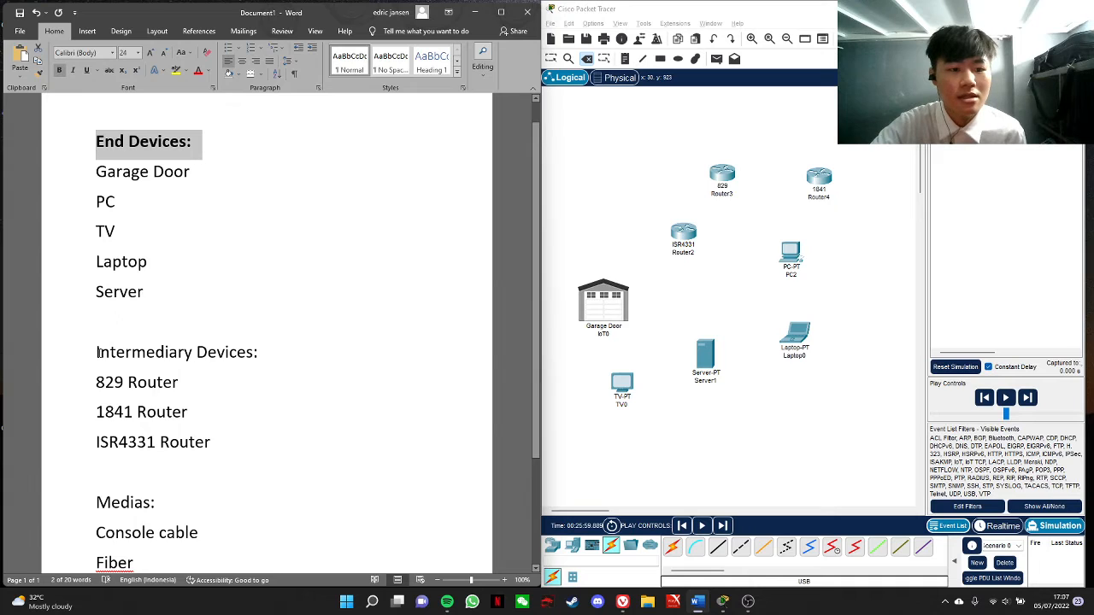
{"action": "left_click_drag", "start_coordinate": [99, 352], "coordinate": [272, 356]}
{"action": "left_click", "coordinate": [59, 71]}
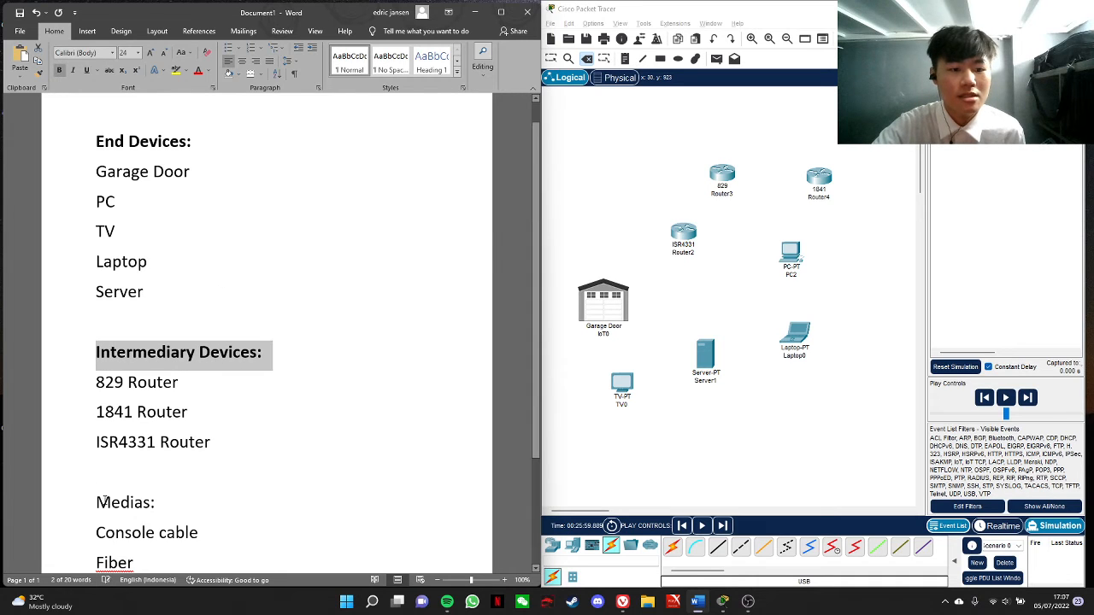
{"action": "left_click_drag", "start_coordinate": [97, 502], "coordinate": [166, 504]}
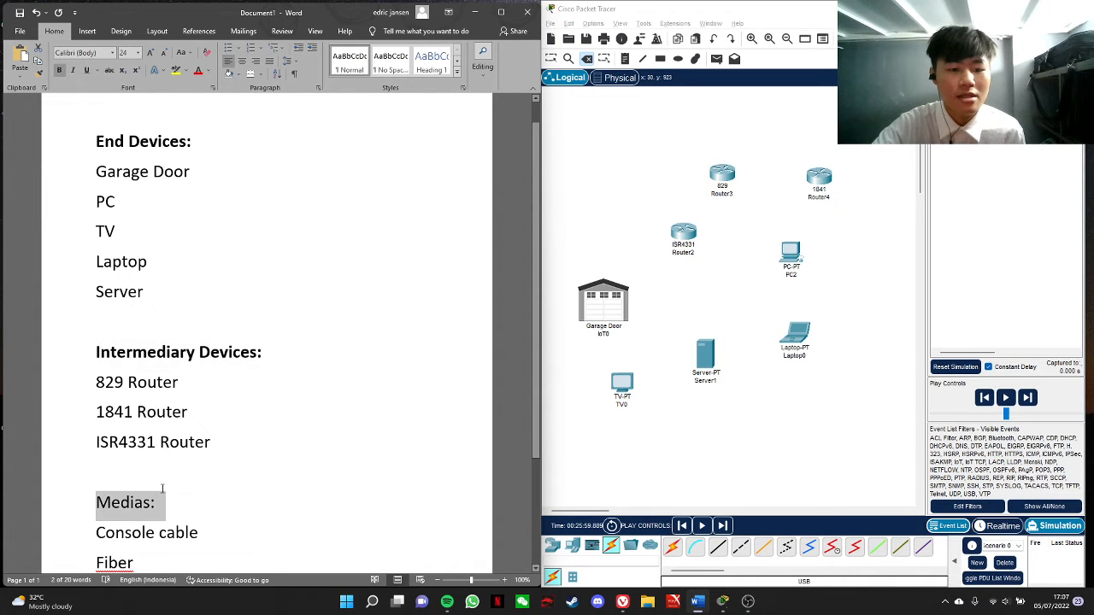
{"action": "left_click", "coordinate": [59, 71]}
{"action": "scroll", "coordinate": [221, 255], "scroll_direction": "up", "scroll_amount": 1}
{"action": "scroll", "coordinate": [176, 224], "scroll_direction": "down", "scroll_amount": 1}
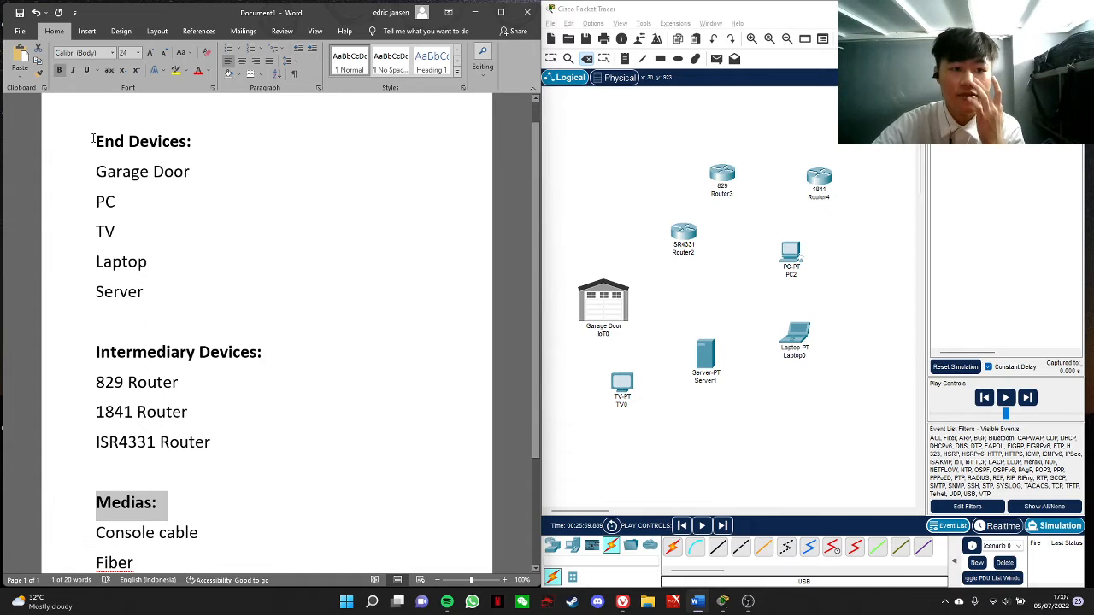
Step: Review the End Devices section of the notes, from Garage Door through PC, TV and Laptop
{"action": "left_click_drag", "start_coordinate": [96, 140], "coordinate": [159, 144]}
{"action": "left_click", "coordinate": [239, 171]}
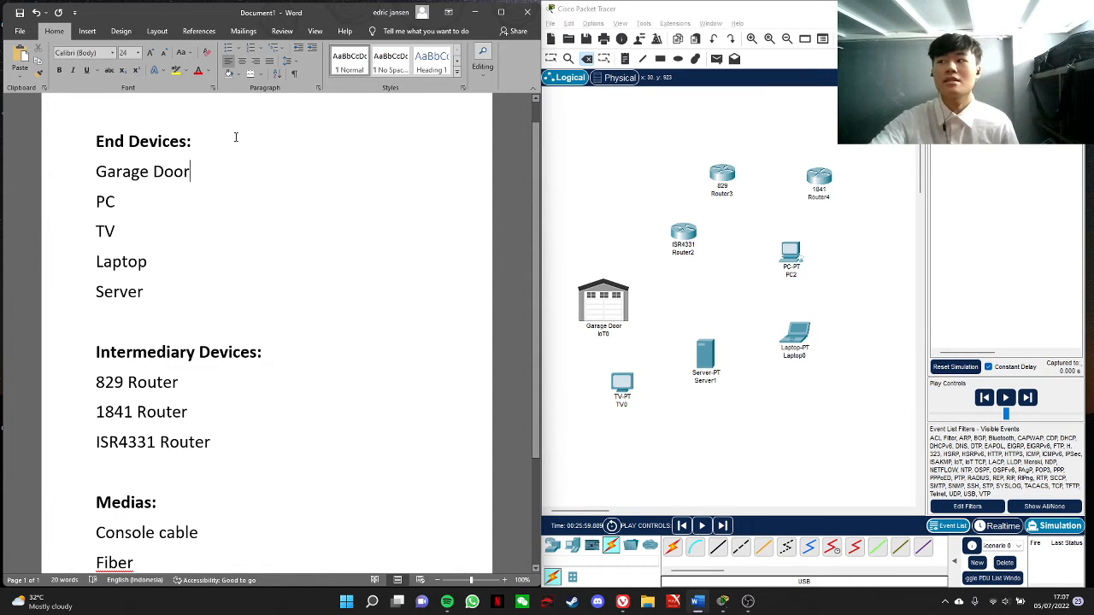
{"action": "left_click", "coordinate": [236, 137]}
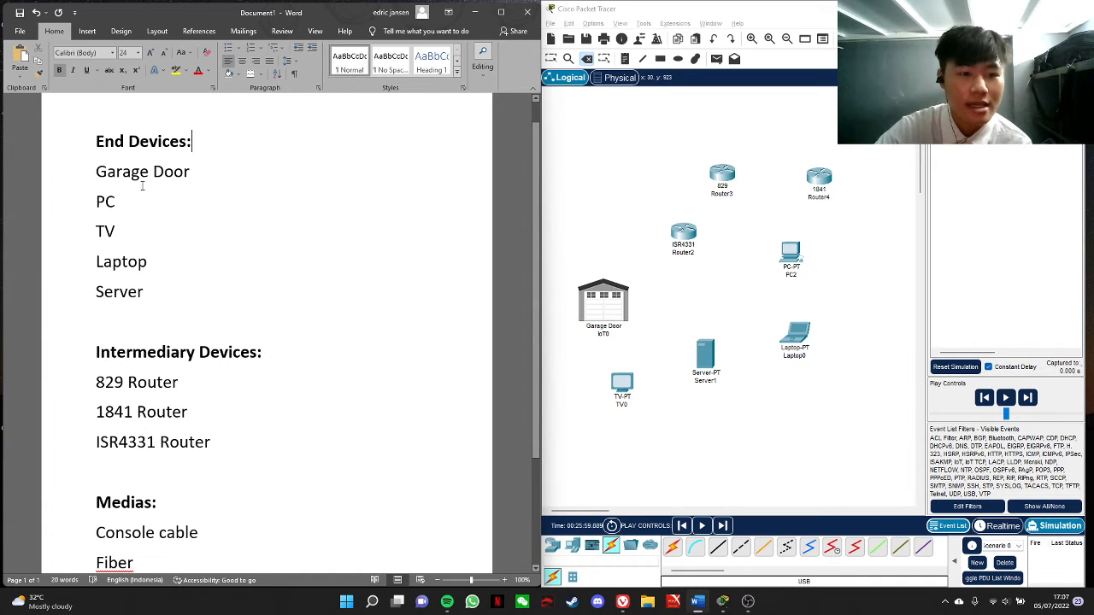
{"action": "left_click", "coordinate": [106, 171]}
{"action": "left_click_drag", "start_coordinate": [92, 171], "coordinate": [130, 206]}
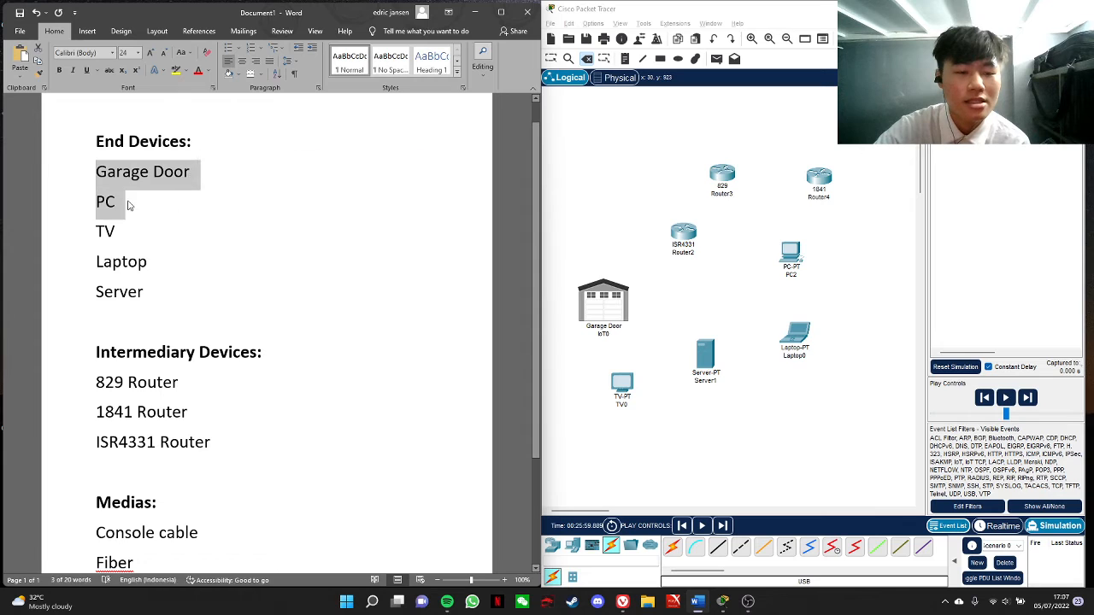
{"action": "left_click", "coordinate": [130, 205]}
{"action": "left_click_drag", "start_coordinate": [97, 171], "coordinate": [200, 173]}
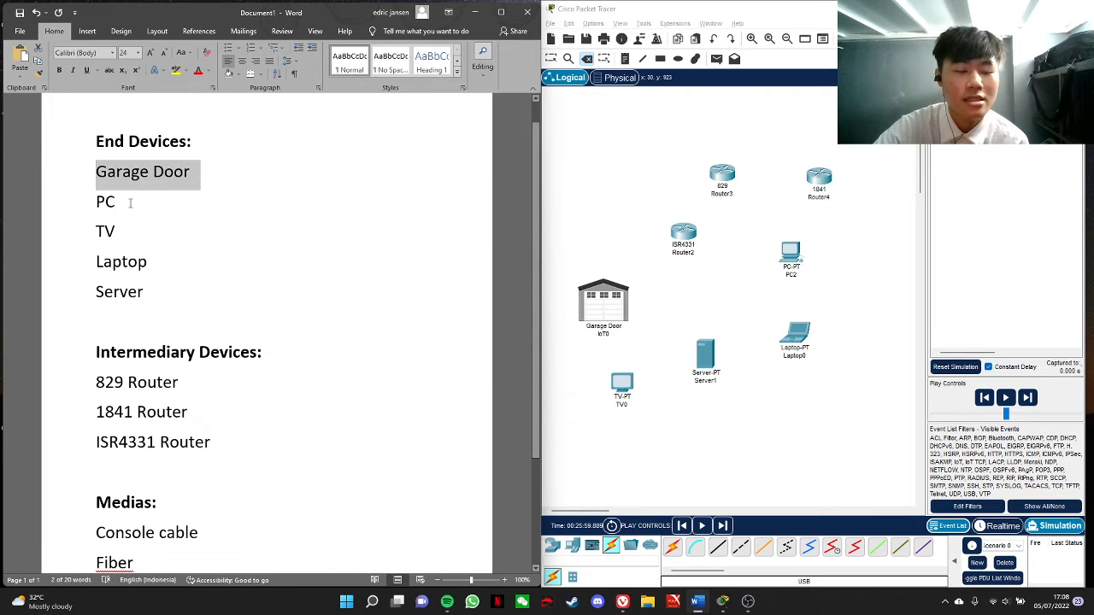
{"action": "left_click_drag", "start_coordinate": [96, 202], "coordinate": [147, 265]}
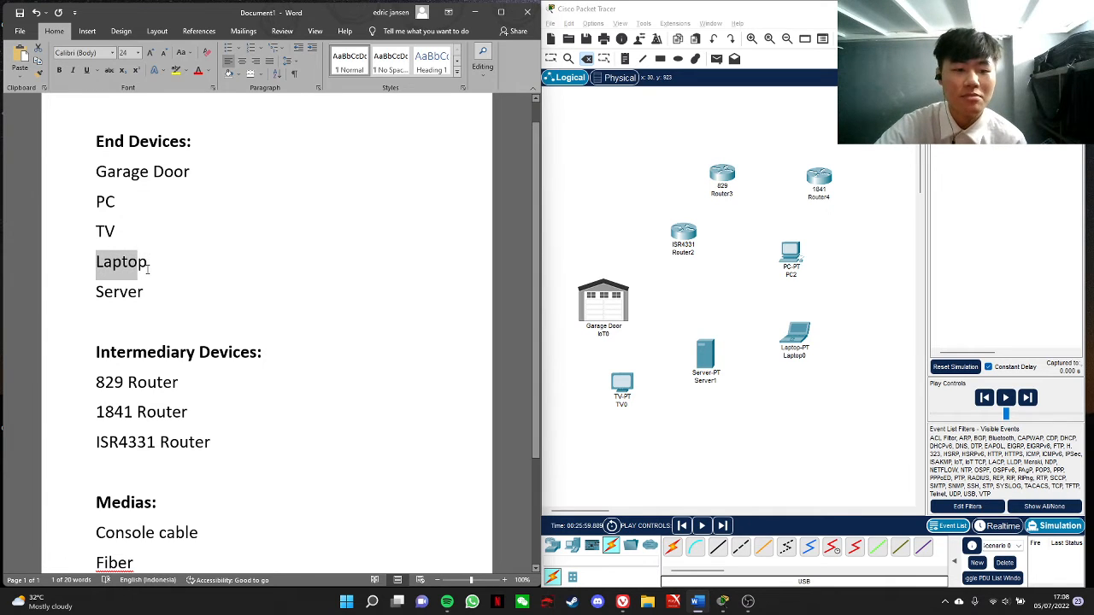
{"action": "left_click", "coordinate": [148, 261]}
{"action": "left_click_drag", "start_coordinate": [97, 231], "coordinate": [116, 233]}
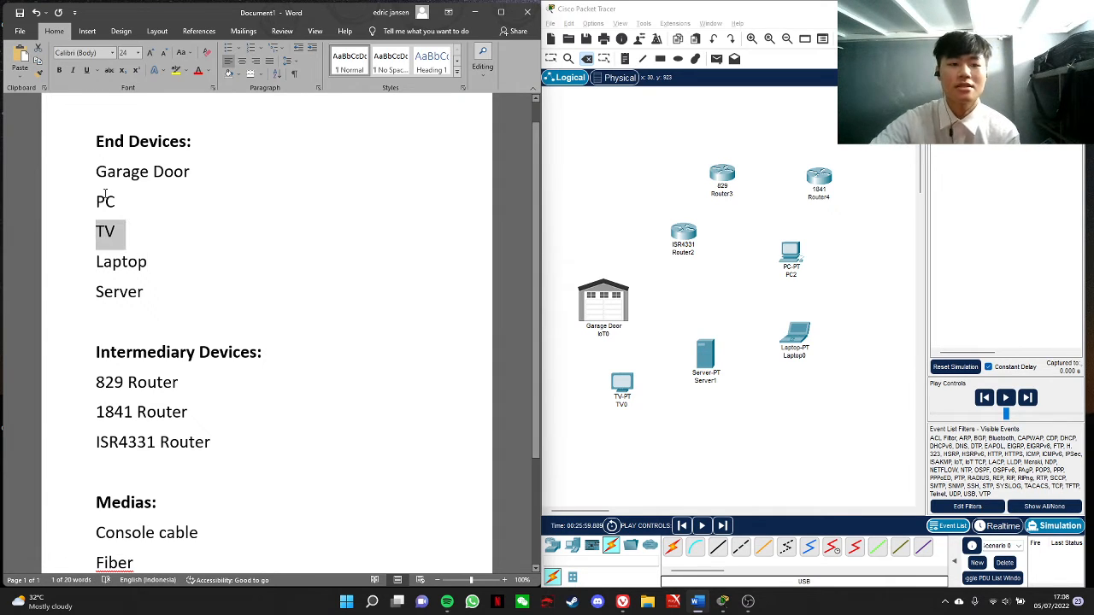
{"action": "left_click", "coordinate": [122, 237]}
{"action": "scroll", "coordinate": [152, 282], "scroll_direction": "down", "scroll_amount": 1}
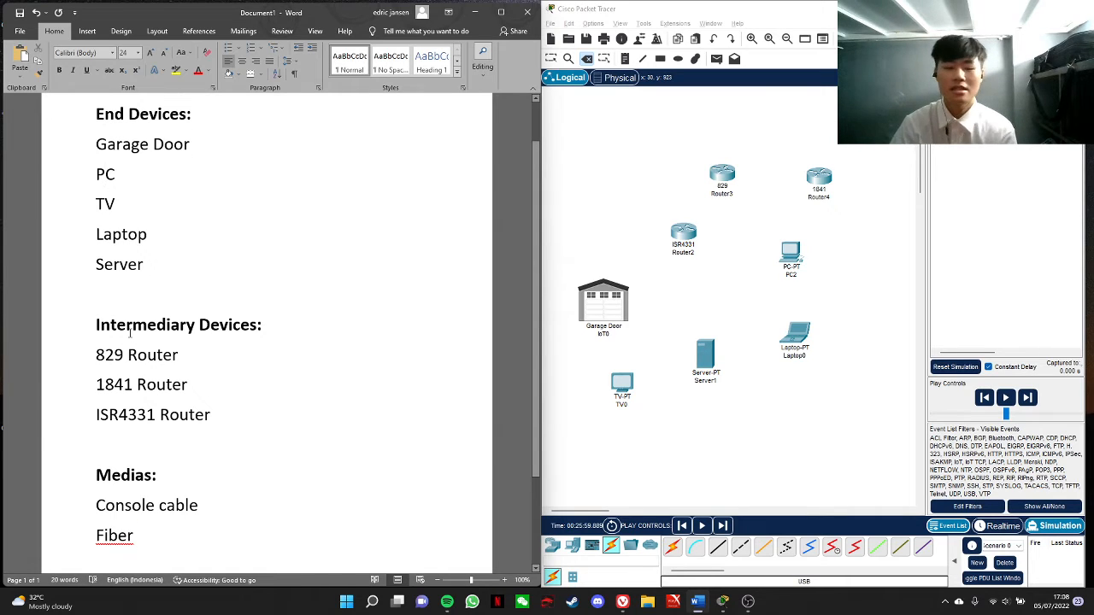
Step: Review the routers under Intermediary Devices and the Medias heading below them
{"action": "left_click_drag", "start_coordinate": [109, 359], "coordinate": [194, 358]}
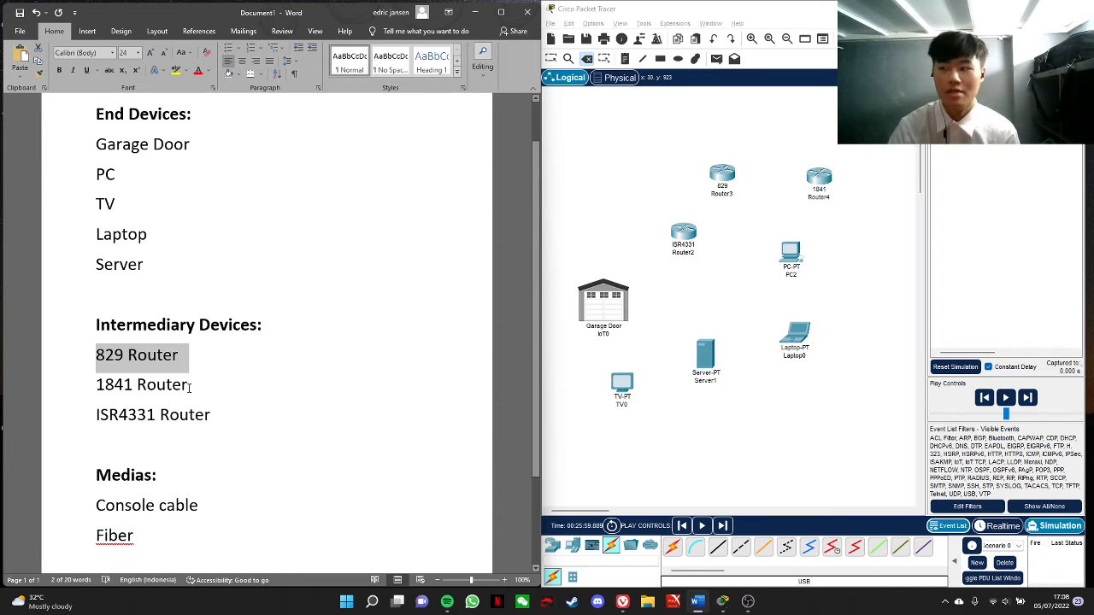
{"action": "left_click", "coordinate": [190, 387]}
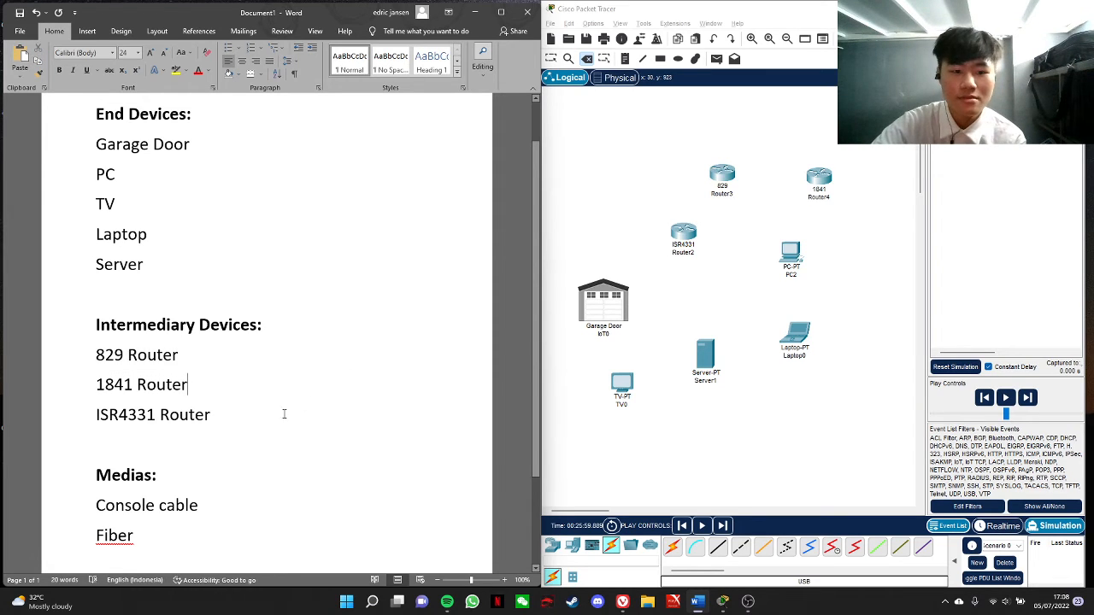
{"action": "scroll", "coordinate": [285, 402], "scroll_direction": "down", "scroll_amount": 1}
{"action": "scroll", "coordinate": [286, 380], "scroll_direction": "up", "scroll_amount": 2}
{"action": "scroll", "coordinate": [222, 322], "scroll_direction": "down", "scroll_amount": 2}
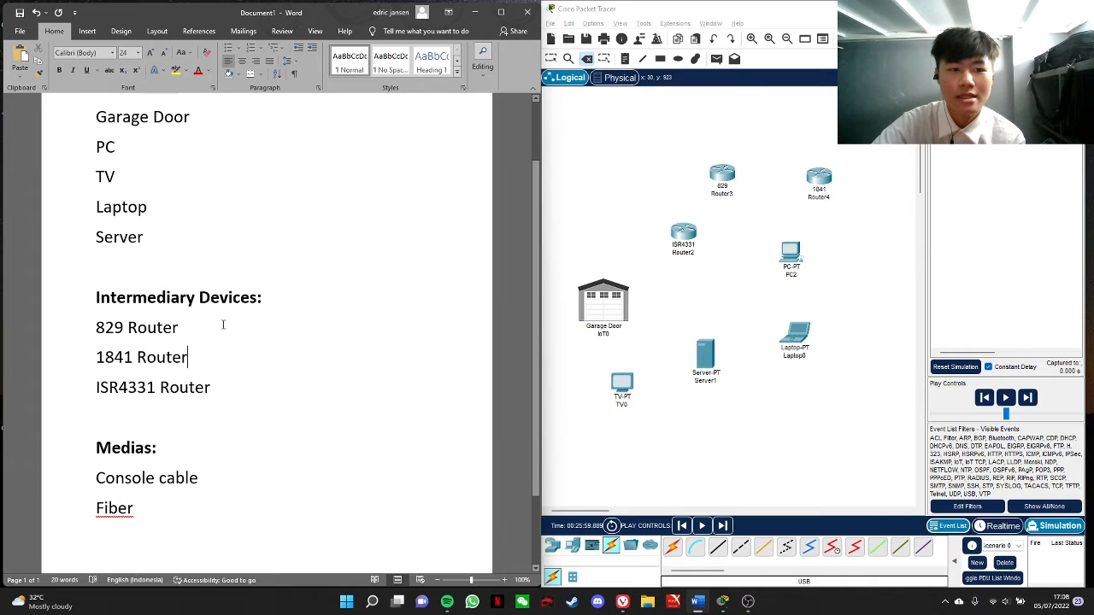
{"action": "scroll", "coordinate": [196, 361], "scroll_direction": "up", "scroll_amount": 1}
{"action": "scroll", "coordinate": [196, 360], "scroll_direction": "down", "scroll_amount": 2}
{"action": "scroll", "coordinate": [222, 307], "scroll_direction": "up", "scroll_amount": 3}
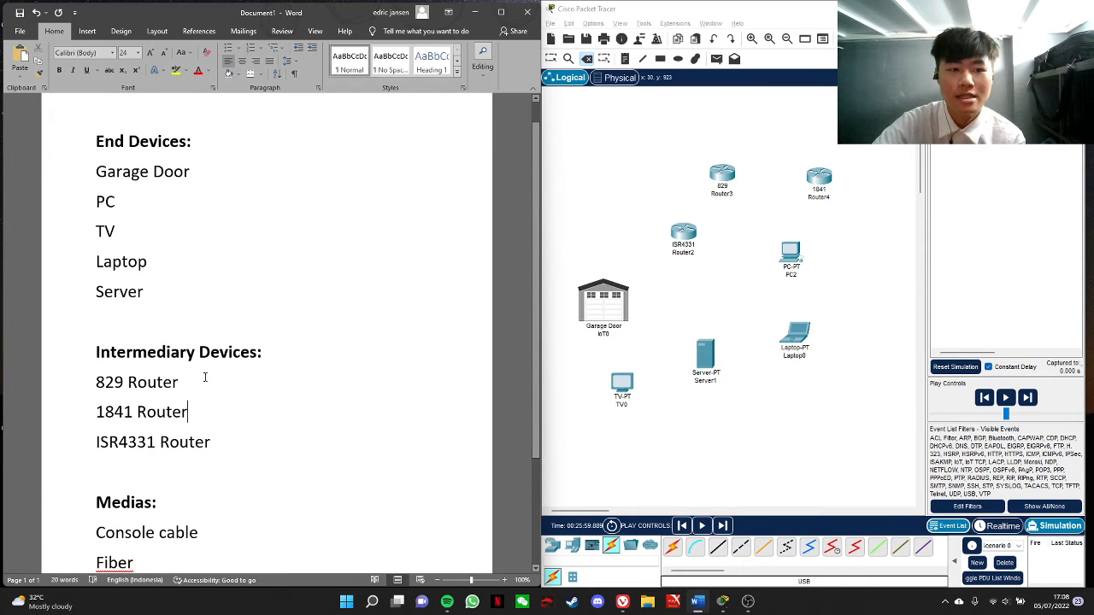
{"action": "scroll", "coordinate": [205, 372], "scroll_direction": "down", "scroll_amount": 2}
{"action": "left_click", "coordinate": [129, 449]}
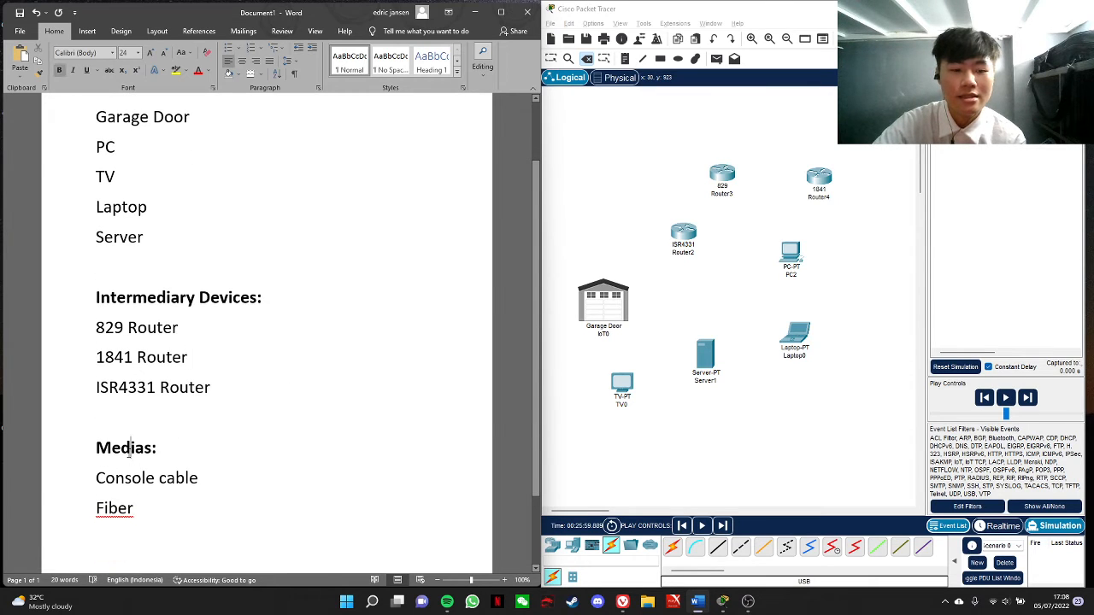
{"action": "left_click_drag", "start_coordinate": [97, 448], "coordinate": [167, 448]}
{"action": "left_click", "coordinate": [191, 447]}
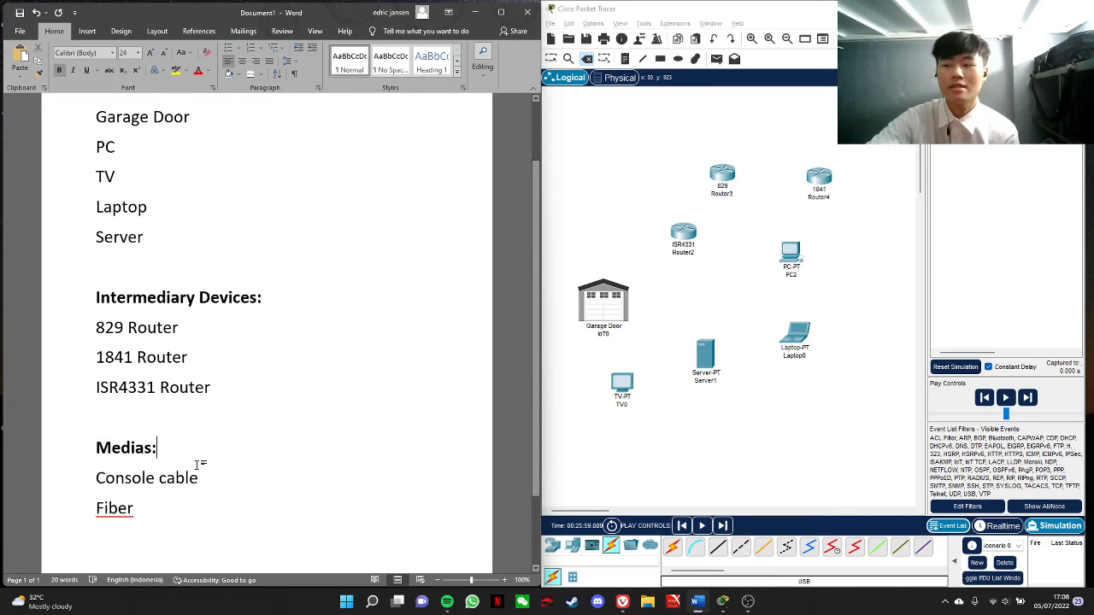
{"action": "scroll", "coordinate": [205, 457], "scroll_direction": "down", "scroll_amount": 1}
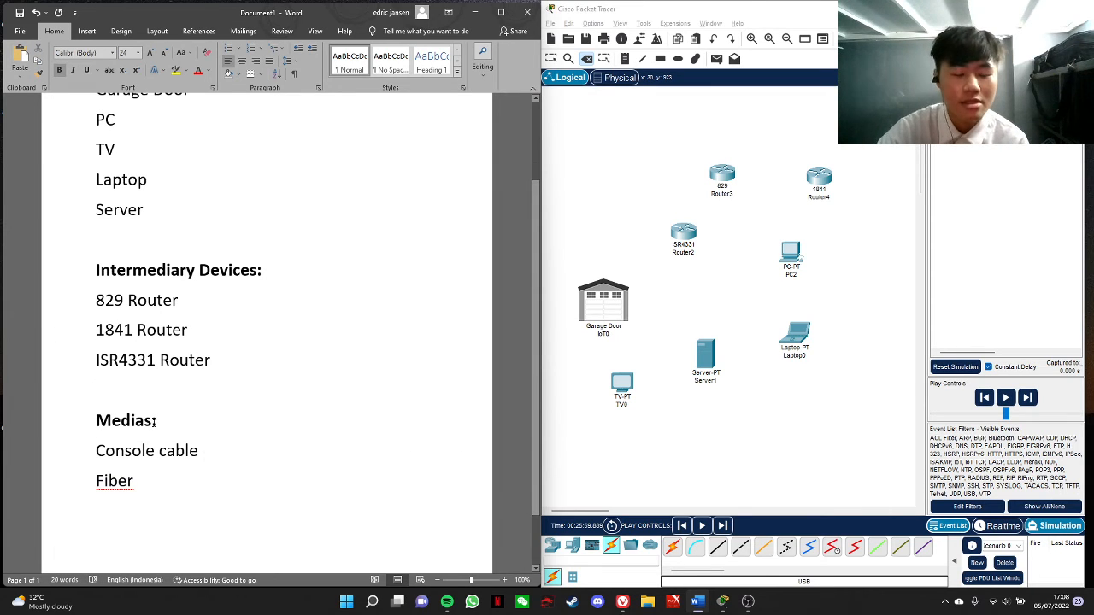
{"action": "left_click_drag", "start_coordinate": [98, 428], "coordinate": [159, 428]}
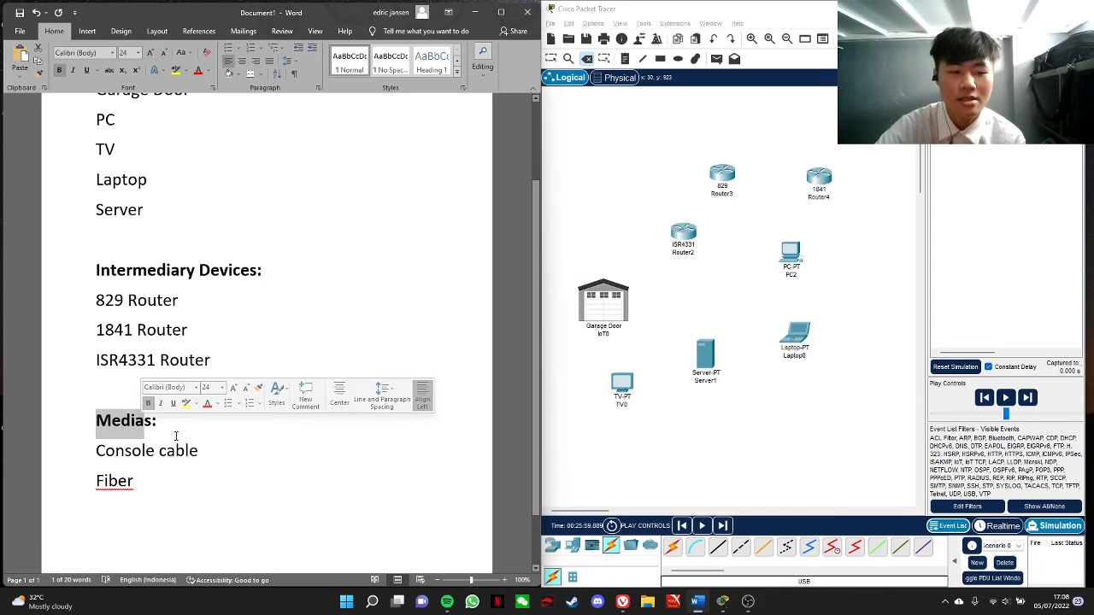
{"action": "left_click", "coordinate": [162, 425]}
{"action": "scroll", "coordinate": [160, 443], "scroll_direction": "down", "scroll_amount": 2}
{"action": "scroll", "coordinate": [159, 442], "scroll_direction": "up", "scroll_amount": 3}
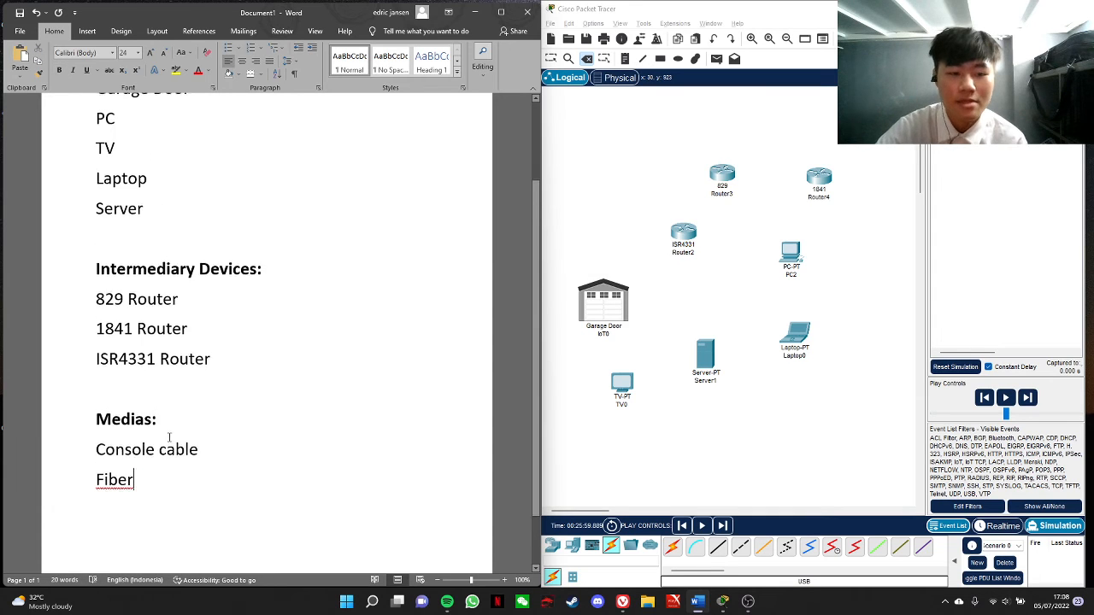
{"action": "scroll", "coordinate": [168, 439], "scroll_direction": "down", "scroll_amount": 1}
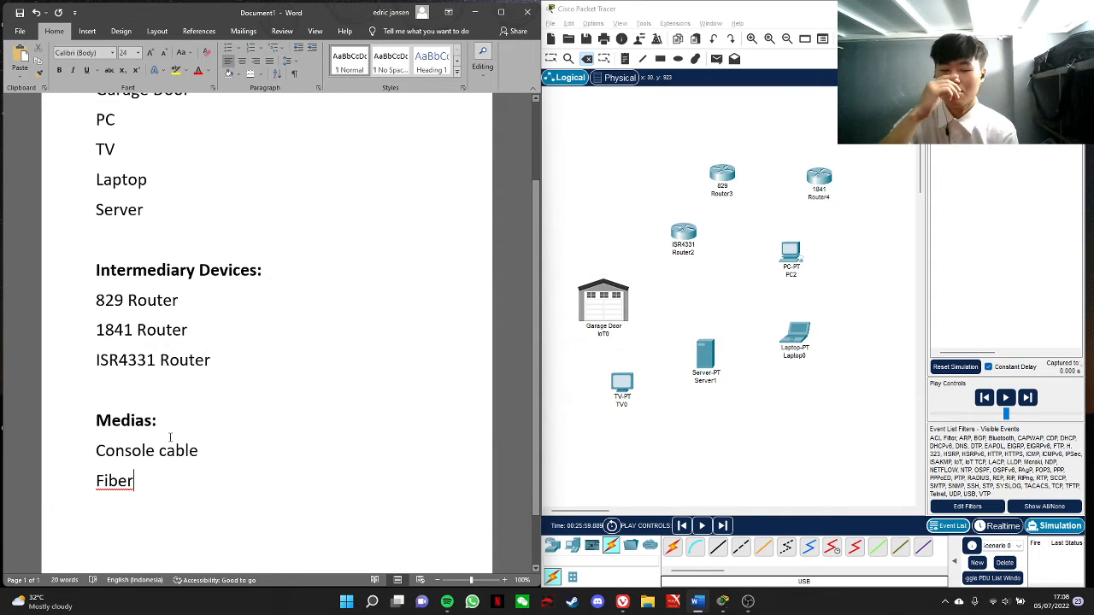
{"action": "scroll", "coordinate": [170, 437], "scroll_direction": "up", "scroll_amount": 3}
{"action": "scroll", "coordinate": [268, 420], "scroll_direction": "down", "scroll_amount": 1}
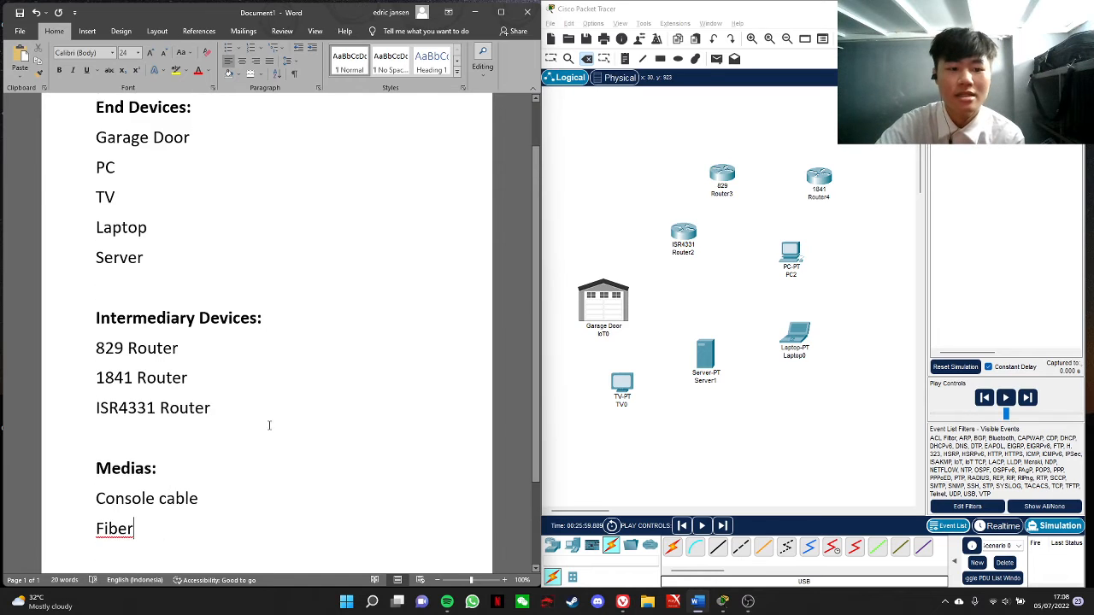
{"action": "scroll", "coordinate": [242, 430], "scroll_direction": "up", "scroll_amount": 1}
{"action": "scroll", "coordinate": [248, 429], "scroll_direction": "down", "scroll_amount": 4}
{"action": "scroll", "coordinate": [246, 429], "scroll_direction": "up", "scroll_amount": 3}
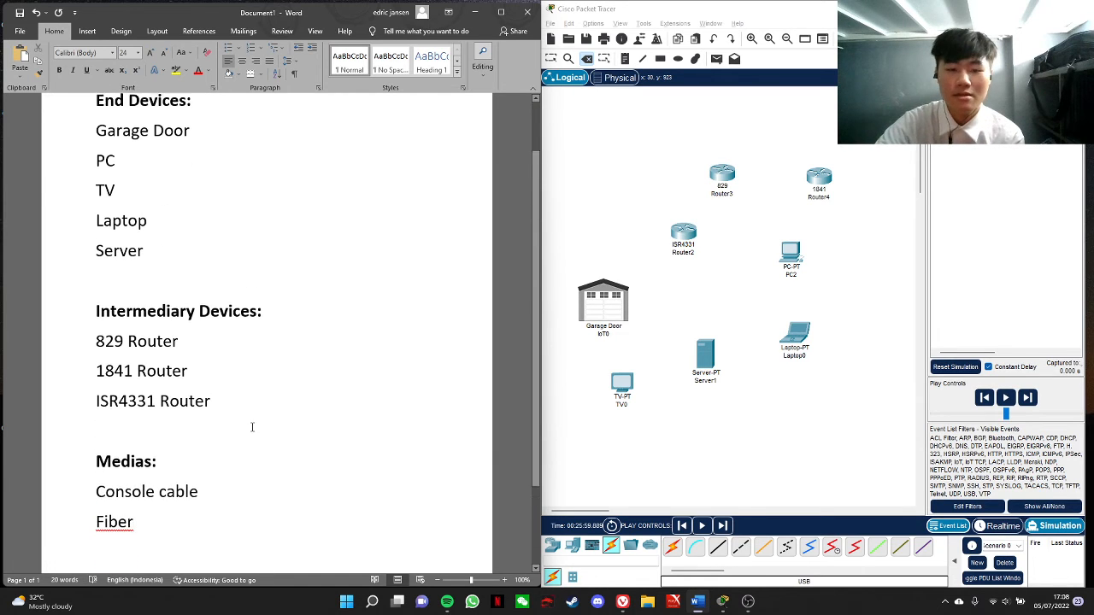
{"action": "scroll", "coordinate": [286, 453], "scroll_direction": "down", "scroll_amount": 1}
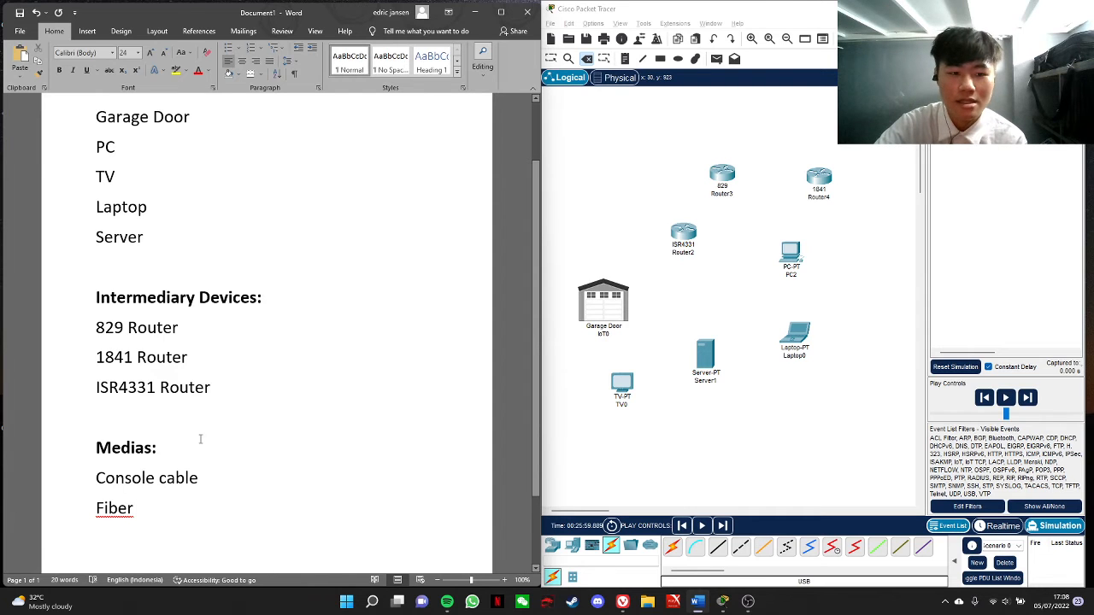
{"action": "scroll", "coordinate": [180, 393], "scroll_direction": "down", "scroll_amount": 2}
{"action": "scroll", "coordinate": [183, 384], "scroll_direction": "up", "scroll_amount": 3}
{"action": "scroll", "coordinate": [196, 388], "scroll_direction": "down", "scroll_amount": 1}
{"action": "scroll", "coordinate": [215, 399], "scroll_direction": "up", "scroll_amount": 1}
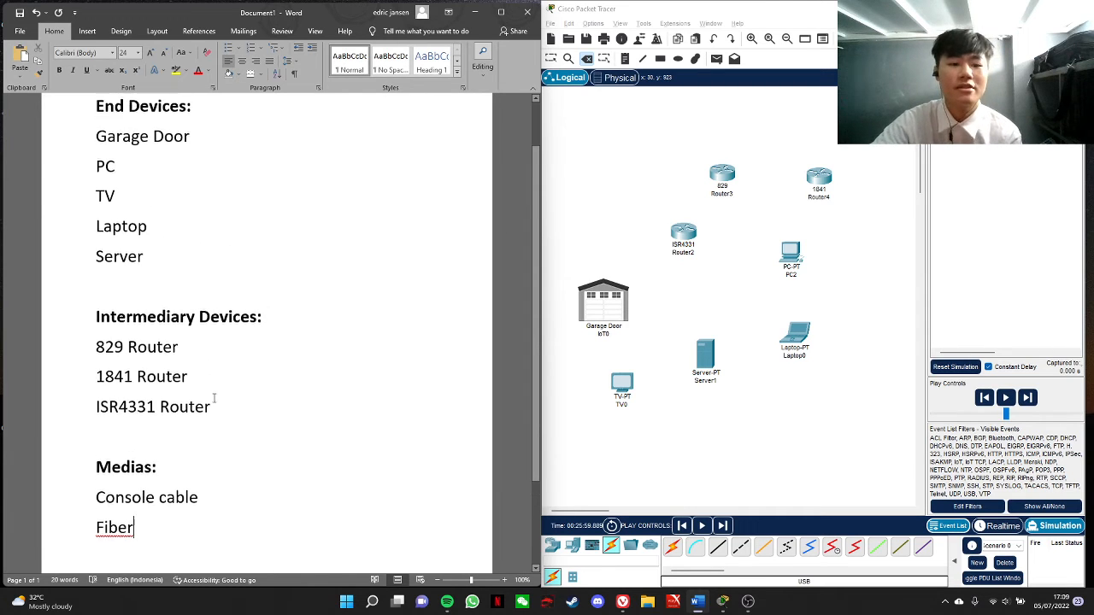
{"action": "scroll", "coordinate": [222, 399], "scroll_direction": "up", "scroll_amount": 1}
{"action": "scroll", "coordinate": [273, 428], "scroll_direction": "down", "scroll_amount": 1}
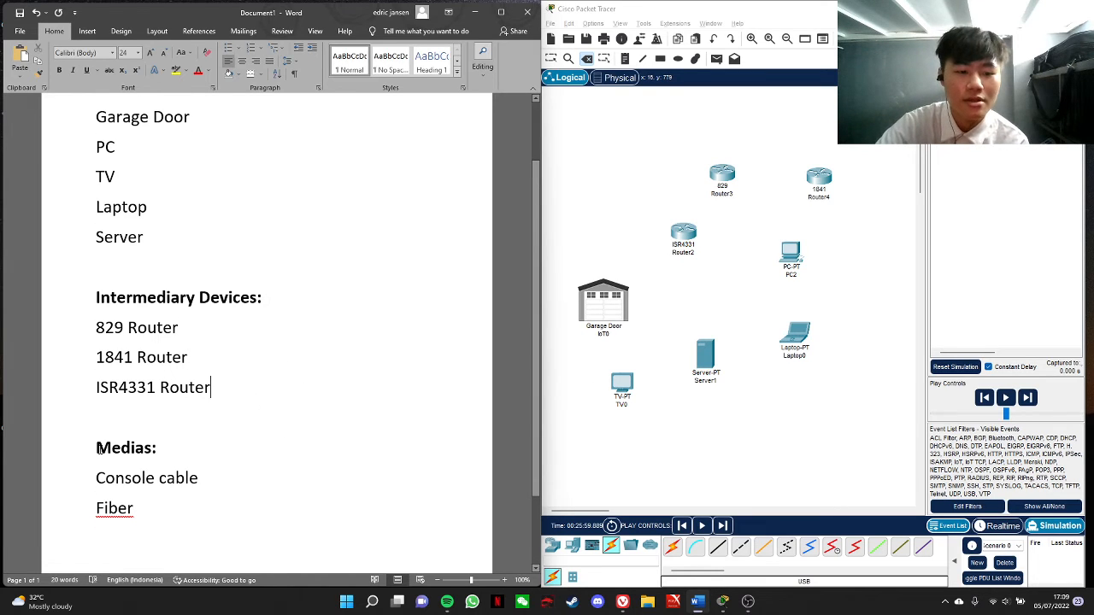
Step: Examine the Medias heading together with its Console cable entry
{"action": "left_click_drag", "start_coordinate": [99, 450], "coordinate": [203, 481]}
{"action": "left_click", "coordinate": [232, 374]}
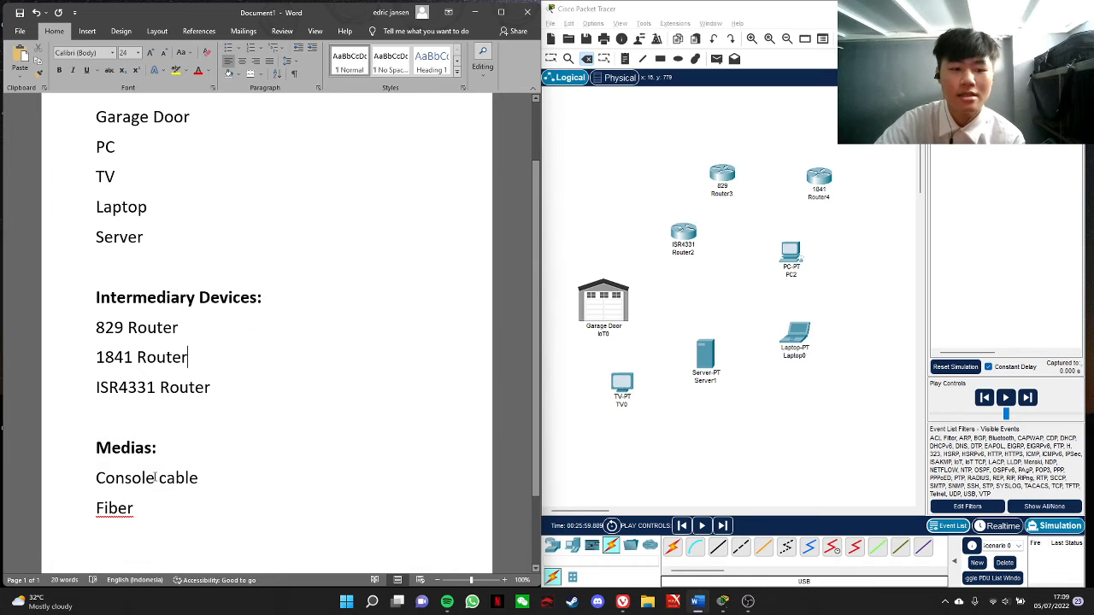
{"action": "left_click_drag", "start_coordinate": [94, 440], "coordinate": [166, 455]}
{"action": "left_click", "coordinate": [235, 369]}
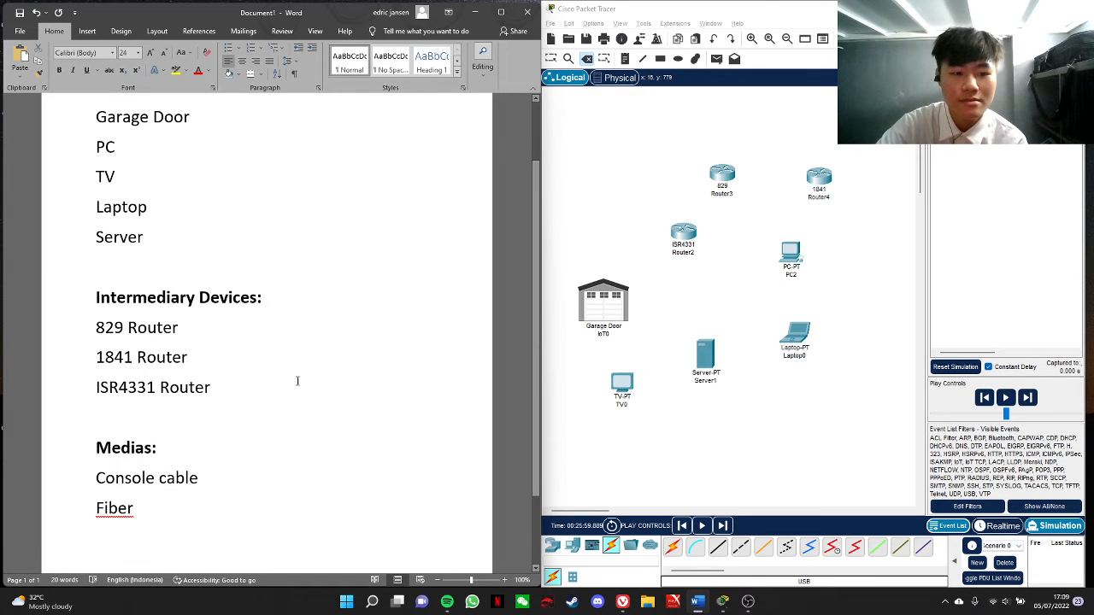
Step: Switch to Packet Tracer and link the server to the ISR4331 router with an automatically chosen connection type
{"action": "scroll", "coordinate": [328, 374], "scroll_direction": "up", "scroll_amount": 1}
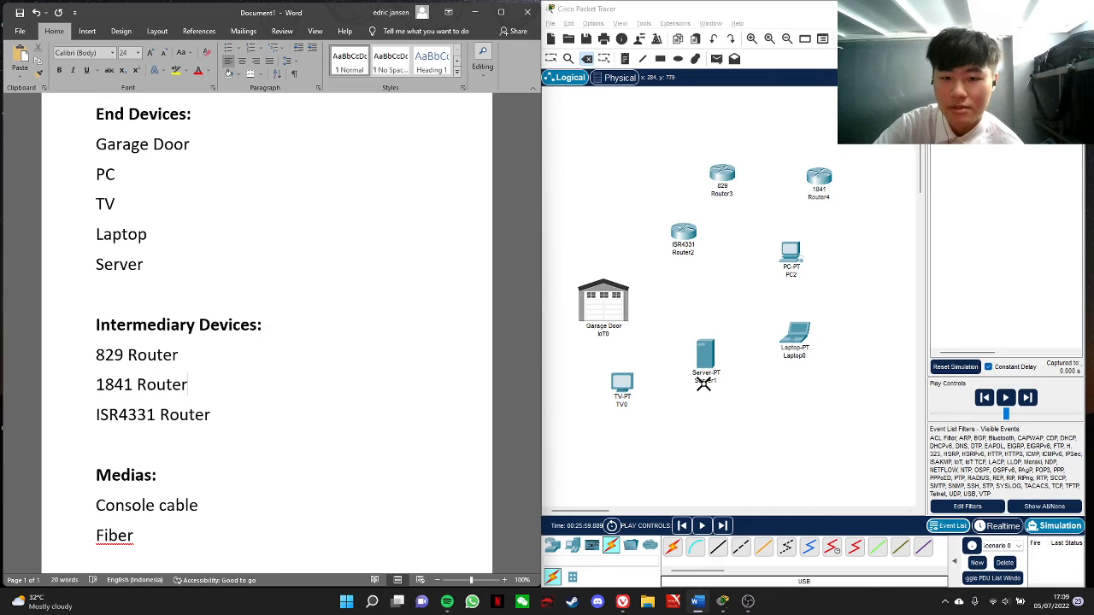
{"action": "left_click", "coordinate": [703, 383]}
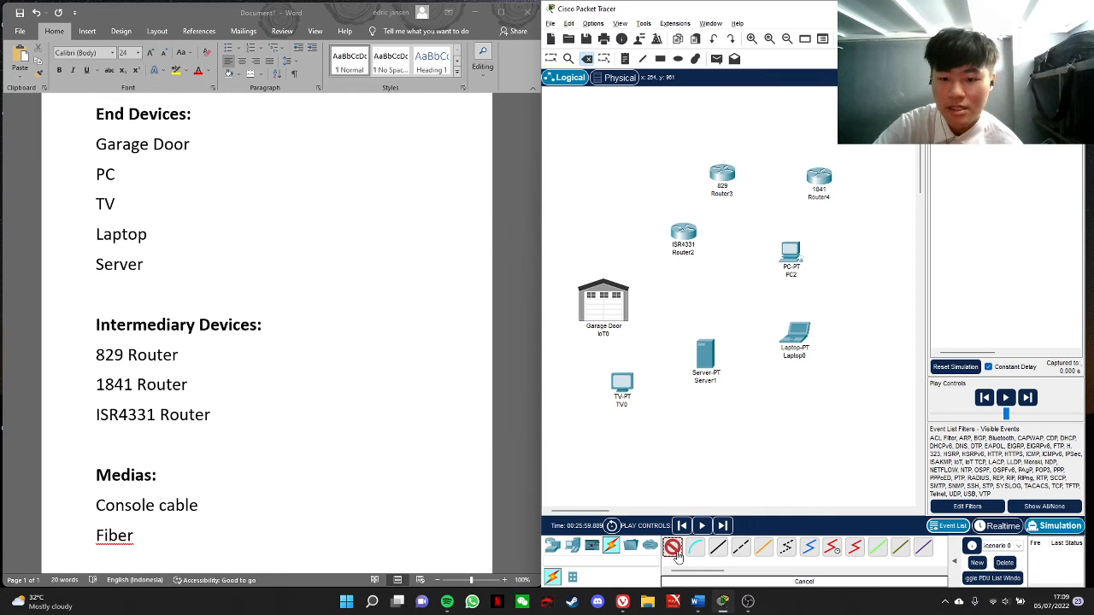
{"action": "left_click", "coordinate": [695, 548]}
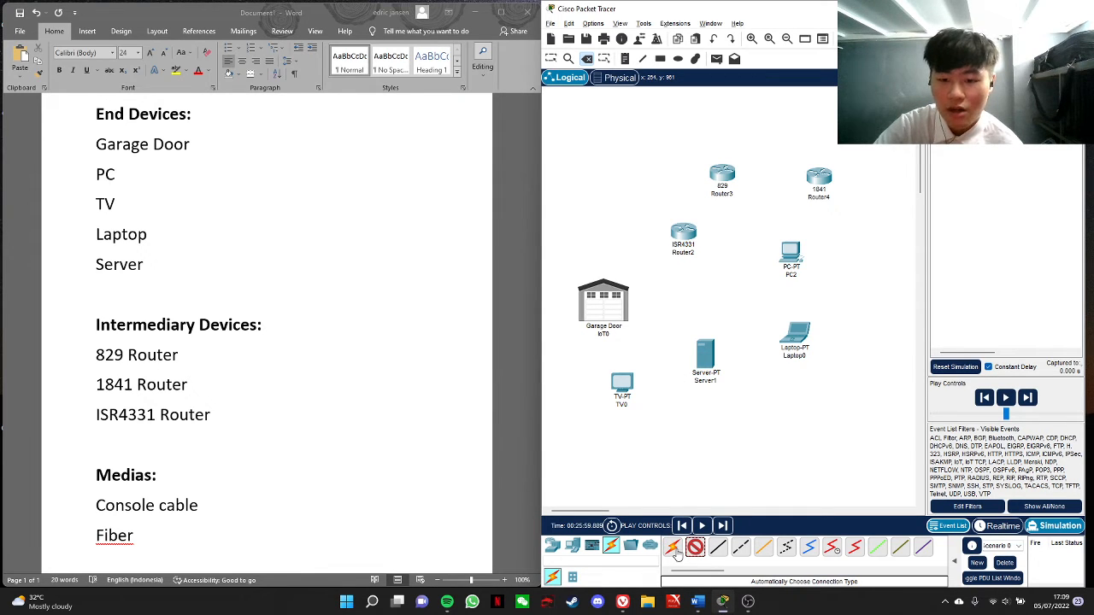
{"action": "left_click", "coordinate": [675, 549]}
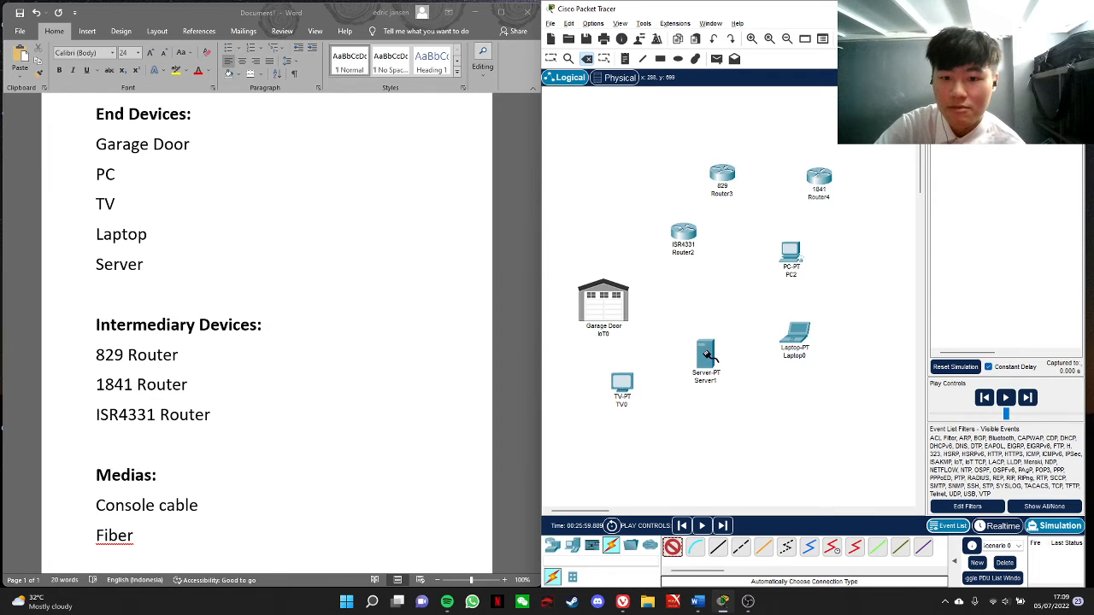
{"action": "left_click", "coordinate": [708, 353]}
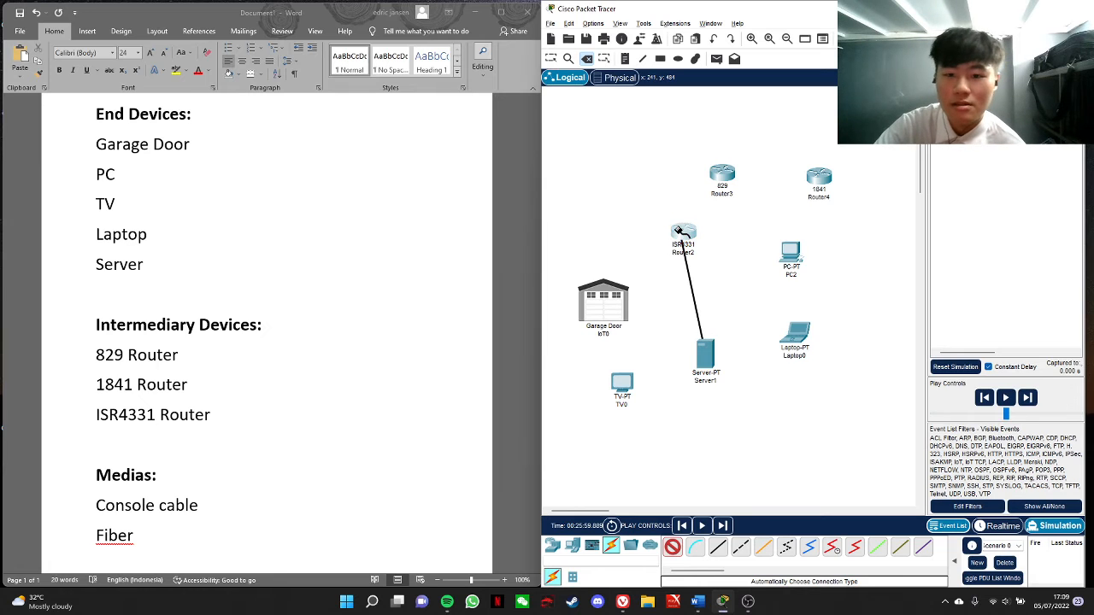
{"action": "left_click", "coordinate": [681, 232]}
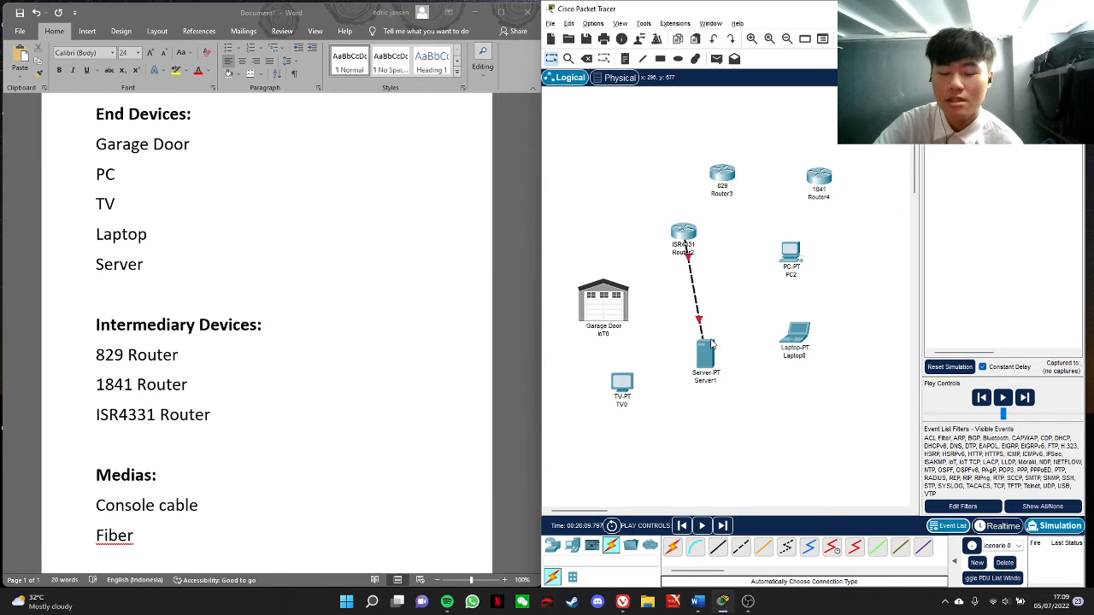
Step: Choose a Copper Straight-Through cable and try to attach it to PC2's USB1 port
{"action": "left_click", "coordinate": [720, 548]}
{"action": "scroll", "coordinate": [769, 285], "scroll_direction": "up", "scroll_amount": 3}
{"action": "scroll", "coordinate": [769, 285], "scroll_direction": "down", "scroll_amount": 3}
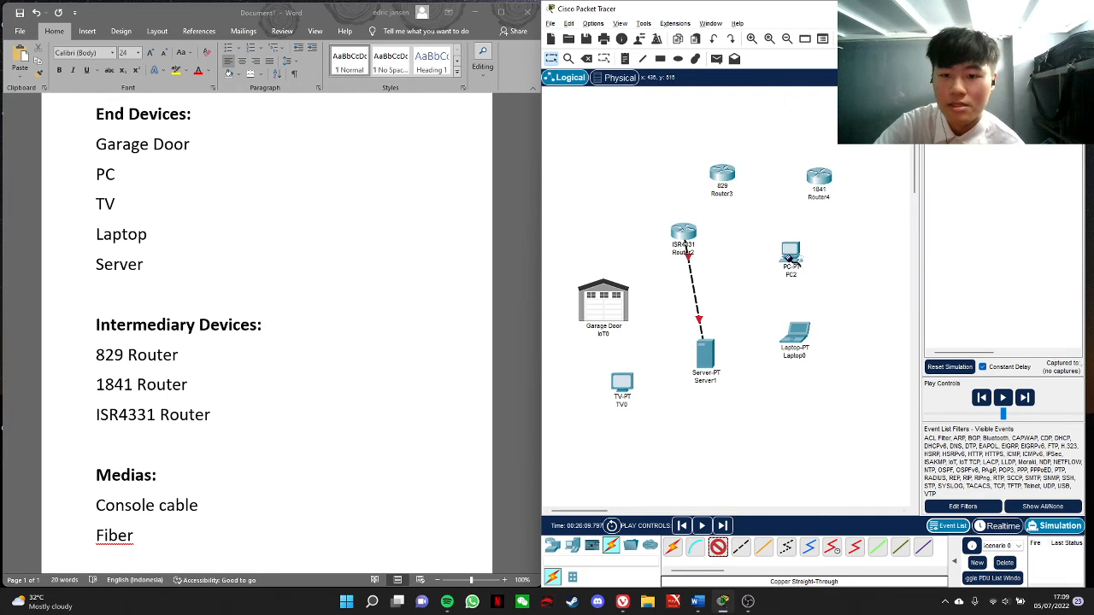
{"action": "left_click", "coordinate": [790, 259]}
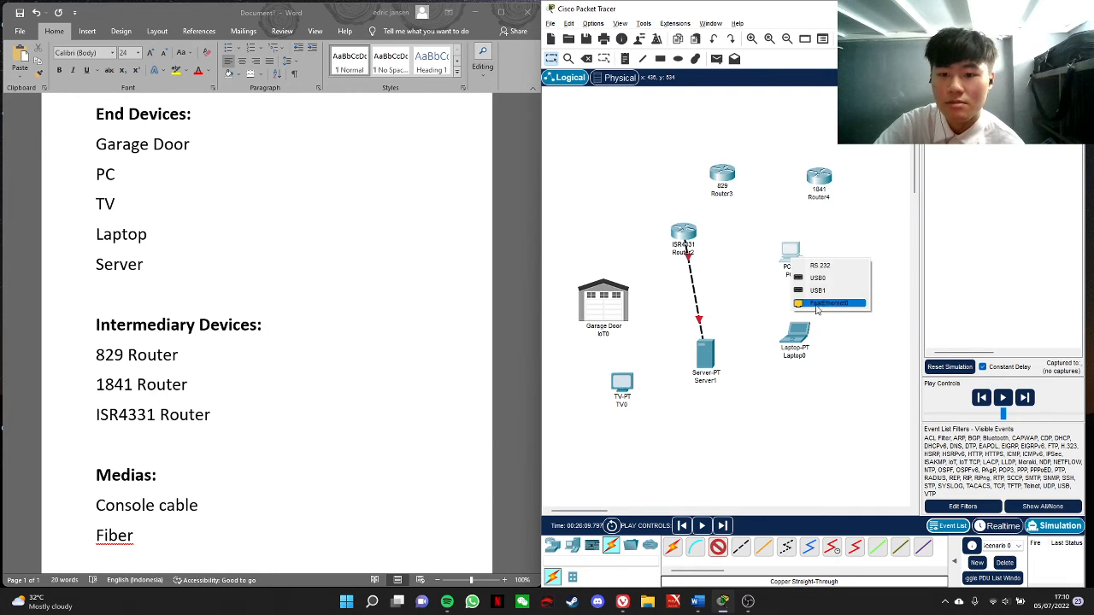
{"action": "left_click", "coordinate": [830, 291]}
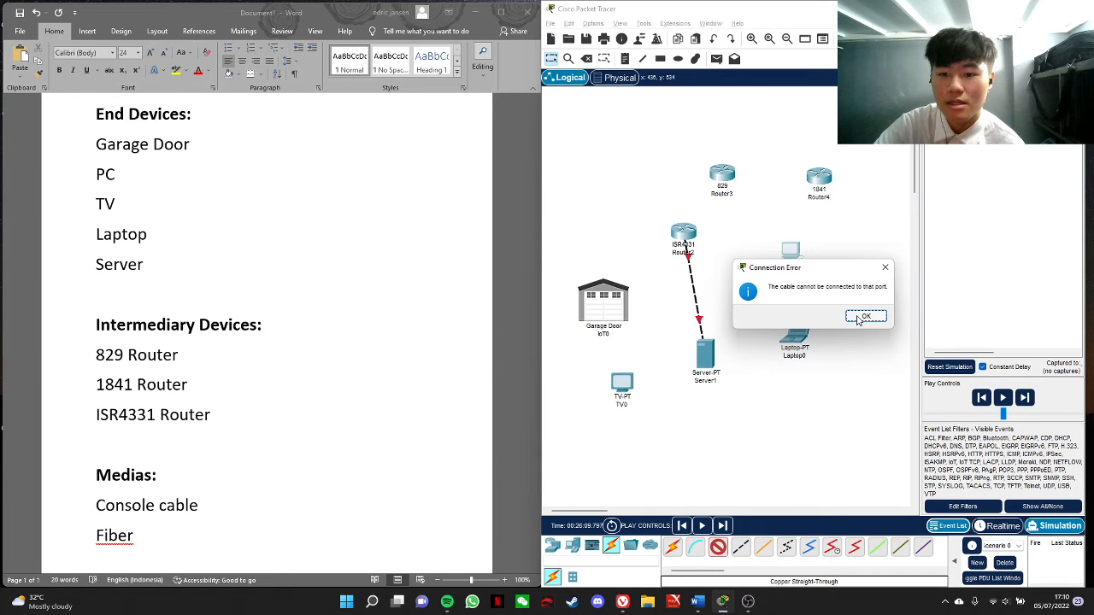
{"action": "left_click", "coordinate": [865, 317]}
Step: Connect PC2 to the 829 router's GigabitEthernet4 port with the Copper Straight-Through cable
{"action": "left_click", "coordinate": [790, 255]}
{"action": "left_click", "coordinate": [824, 304]}
{"action": "left_click", "coordinate": [723, 174]}
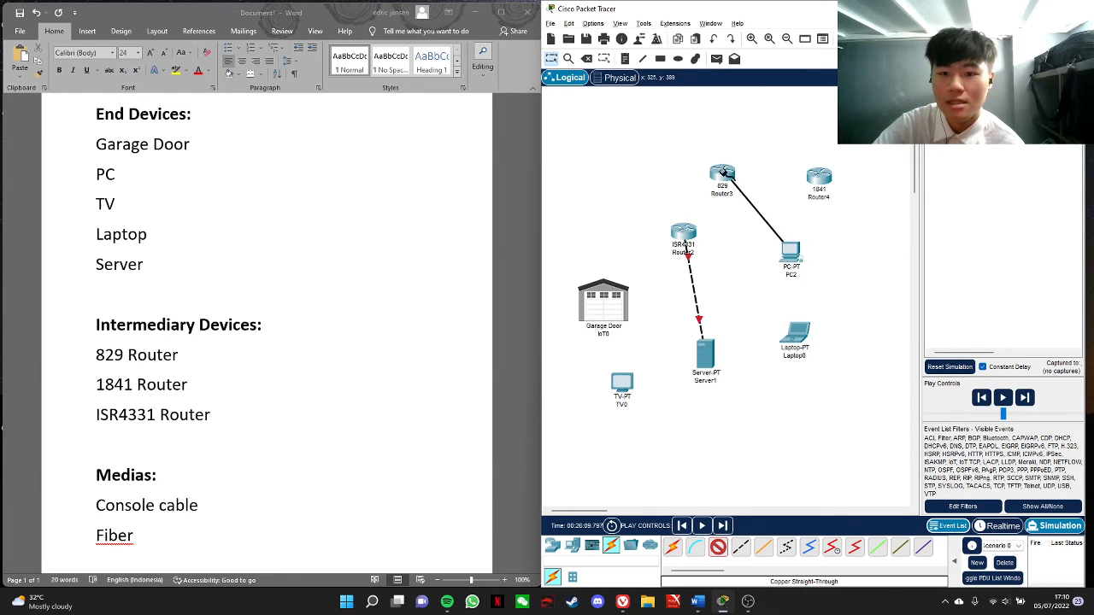
{"action": "left_click", "coordinate": [722, 175]}
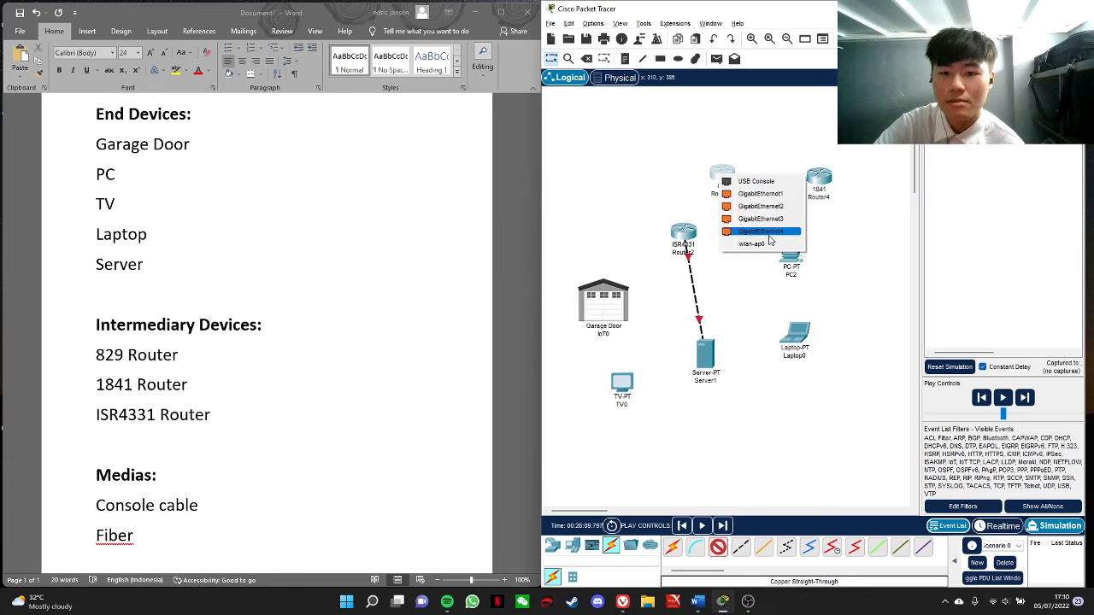
{"action": "left_click", "coordinate": [774, 233]}
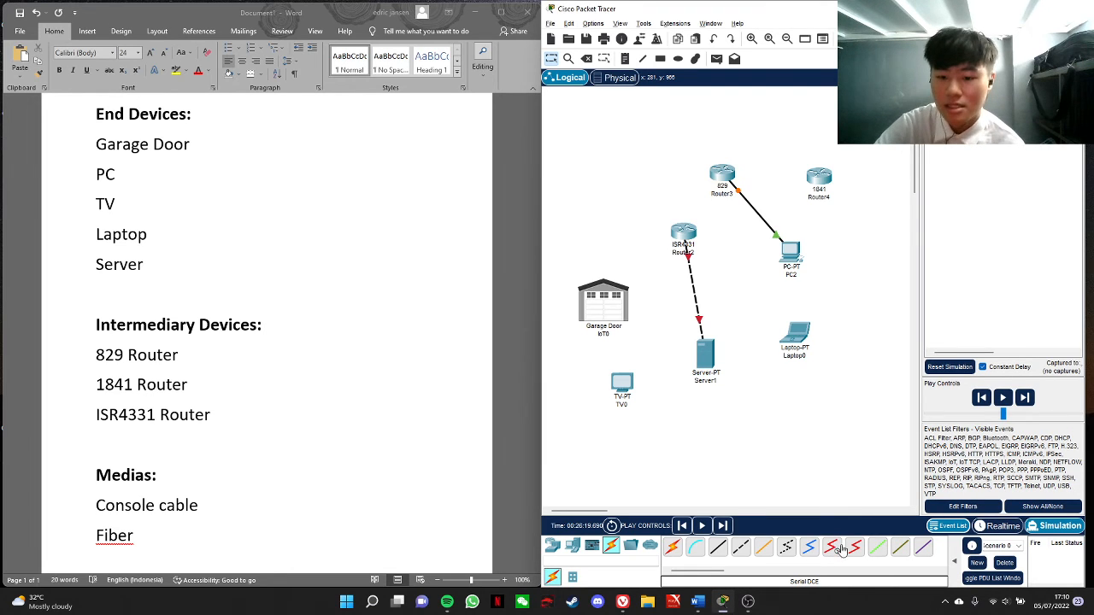
Step: Try to connect TV0's Port 0 to the 1841 router's FastEthernet0/0 port with a Coaxial cable
{"action": "left_click", "coordinate": [812, 551]}
{"action": "left_click", "coordinate": [621, 383]}
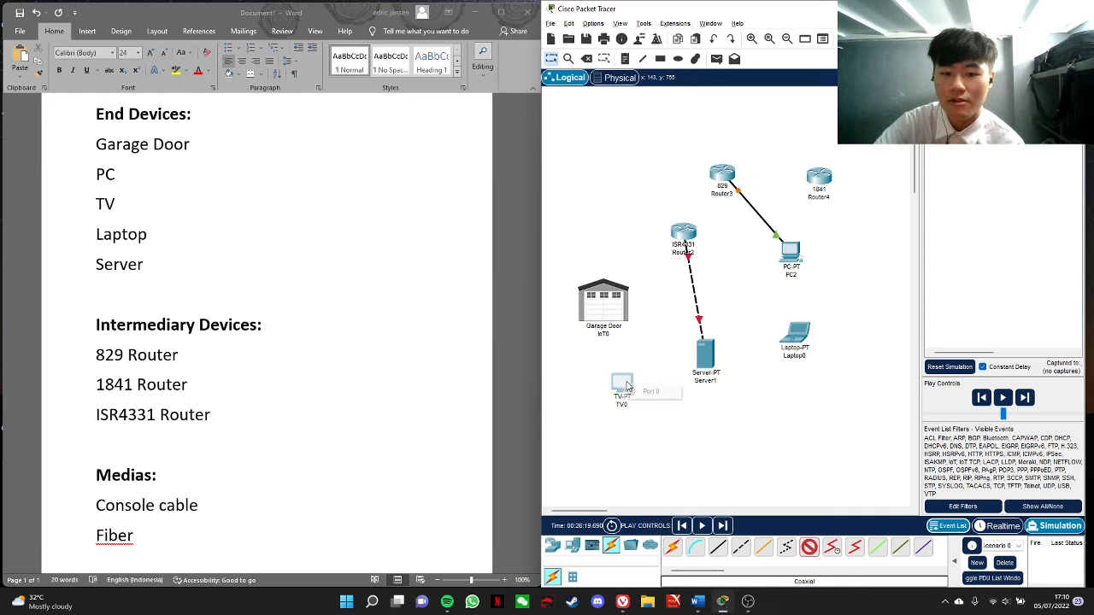
{"action": "left_click", "coordinate": [637, 387]}
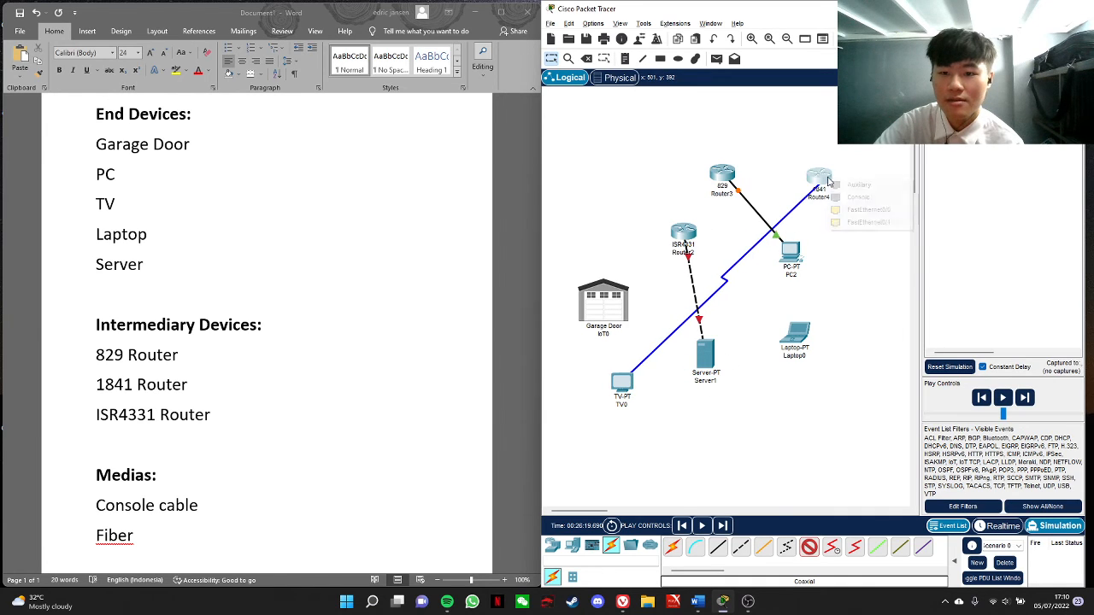
{"action": "left_click", "coordinate": [817, 184]}
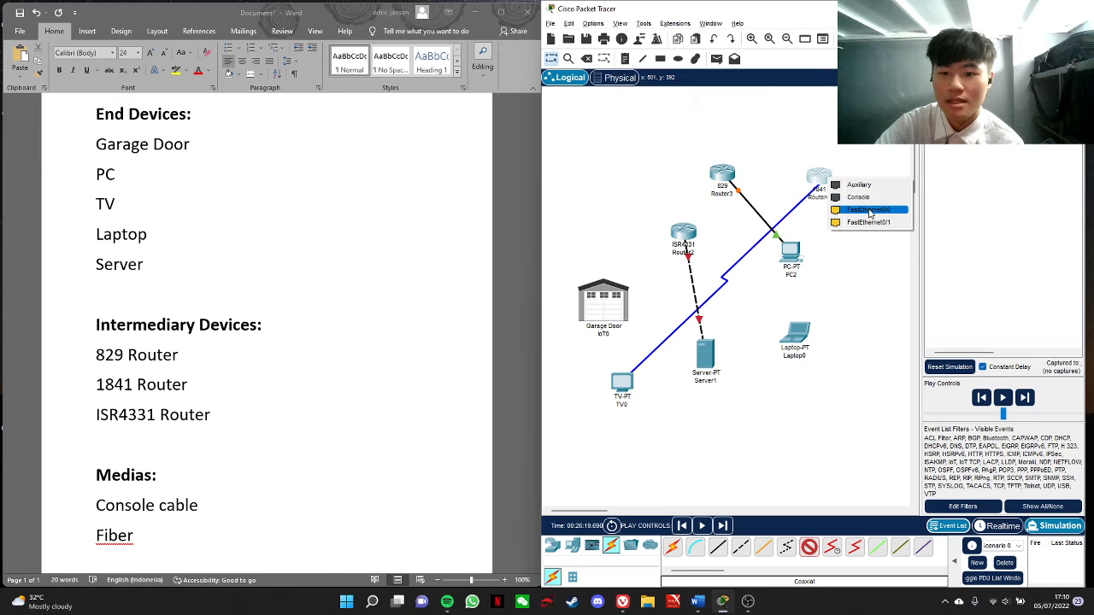
{"action": "left_click", "coordinate": [870, 209]}
{"action": "left_click", "coordinate": [866, 316]}
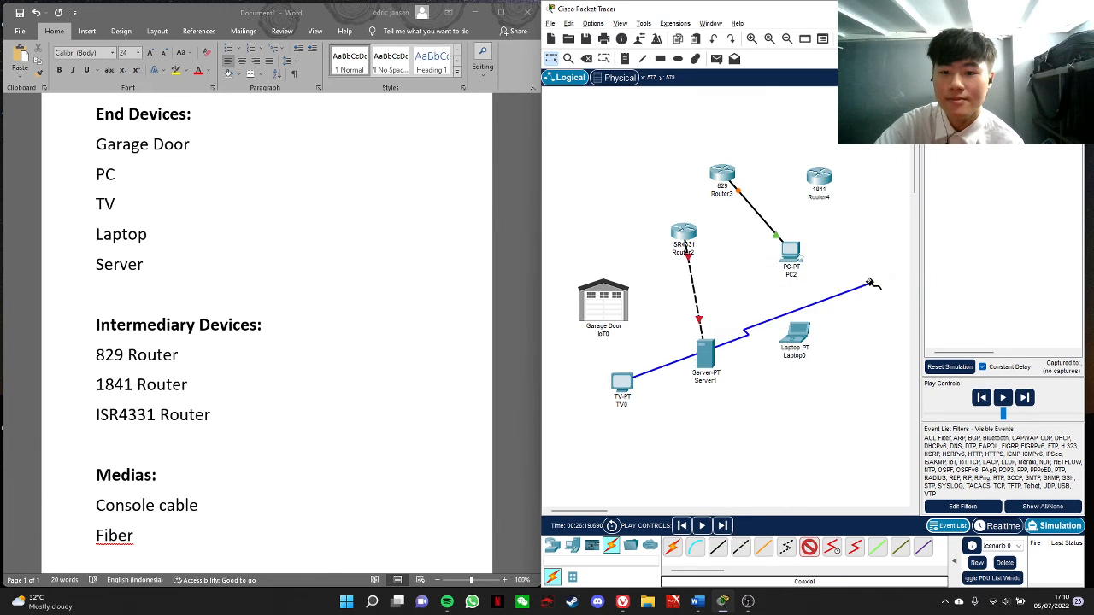
{"action": "left_click", "coordinate": [622, 384]}
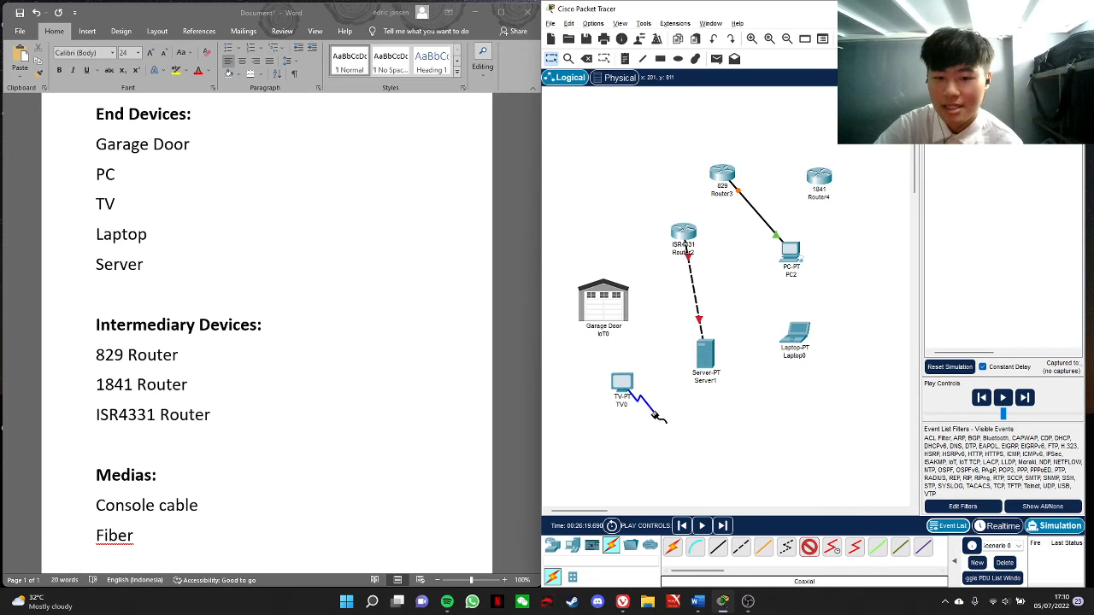
{"action": "left_click", "coordinate": [624, 384]}
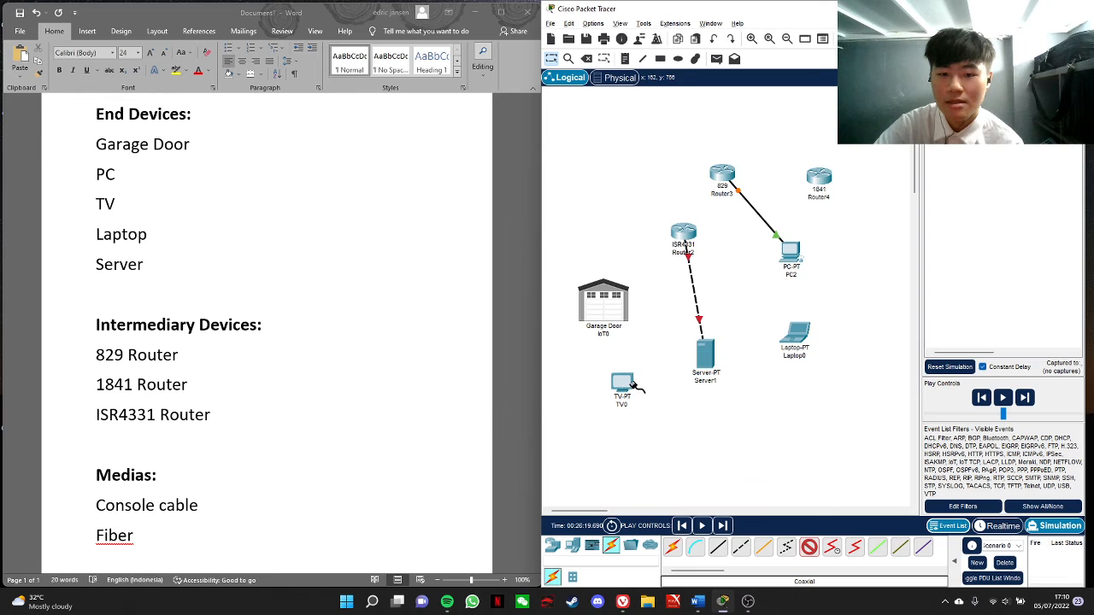
{"action": "left_click", "coordinate": [805, 552]}
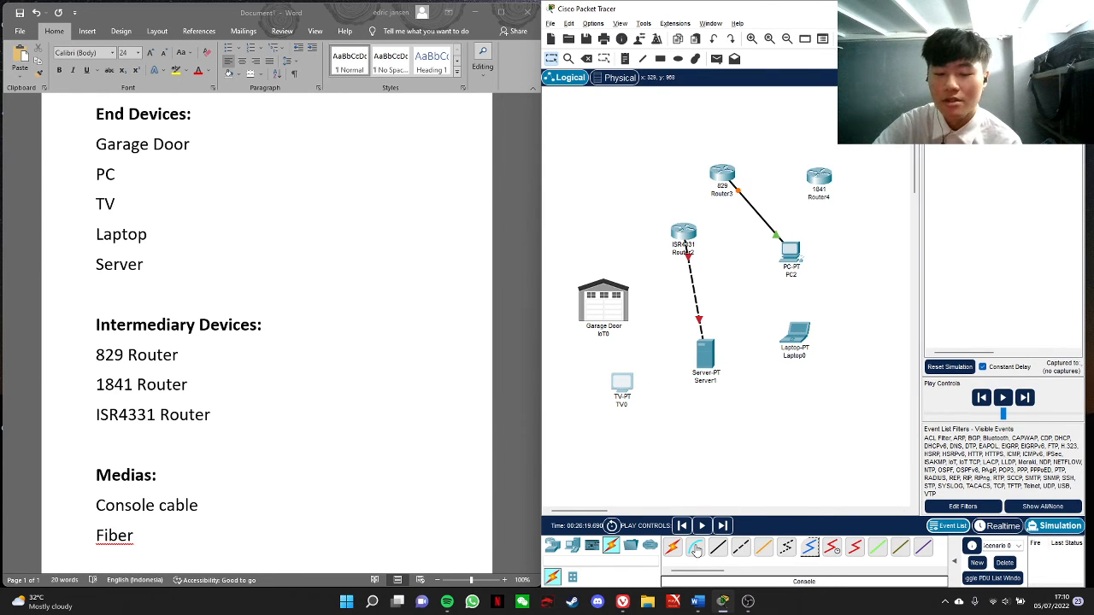
{"action": "mouse_move", "coordinate": [718, 571]}
{"action": "left_mouse_down"}
{"action": "mouse_move", "coordinate": [768, 576]}
{"action": "mouse_move", "coordinate": [729, 572]}
{"action": "left_mouse_up"}
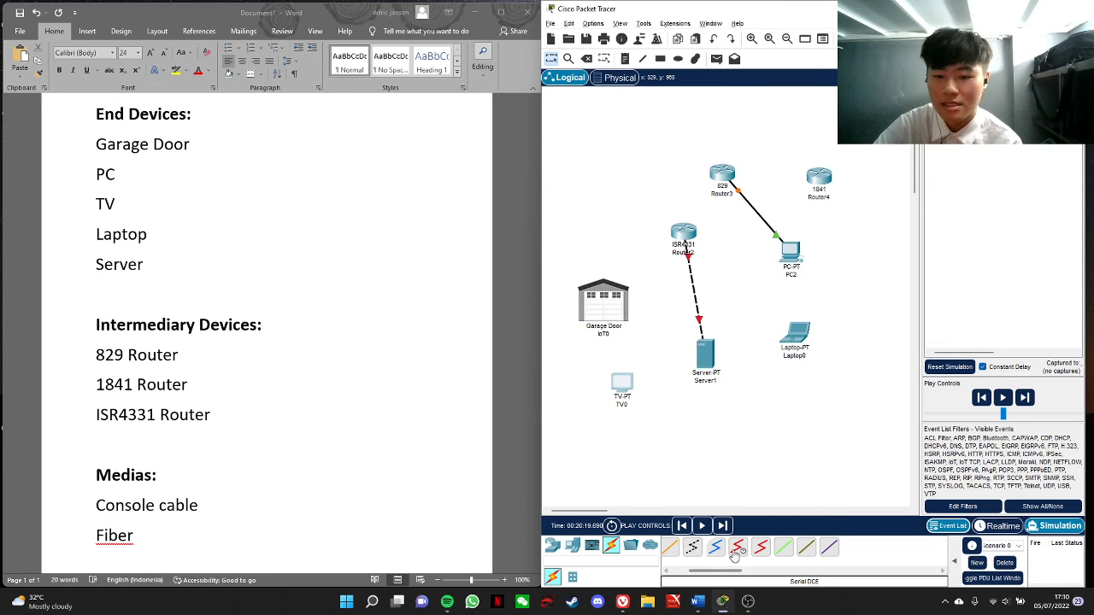
{"action": "left_click_drag", "start_coordinate": [721, 571], "coordinate": [686, 571]}
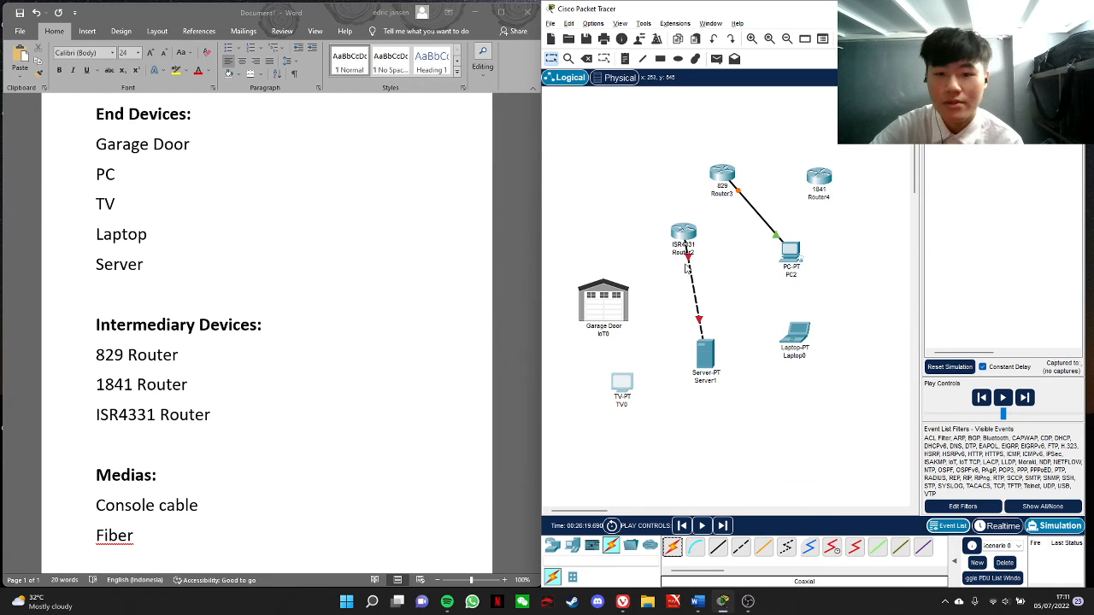
{"action": "scroll", "coordinate": [635, 369], "scroll_direction": "up", "scroll_amount": 2}
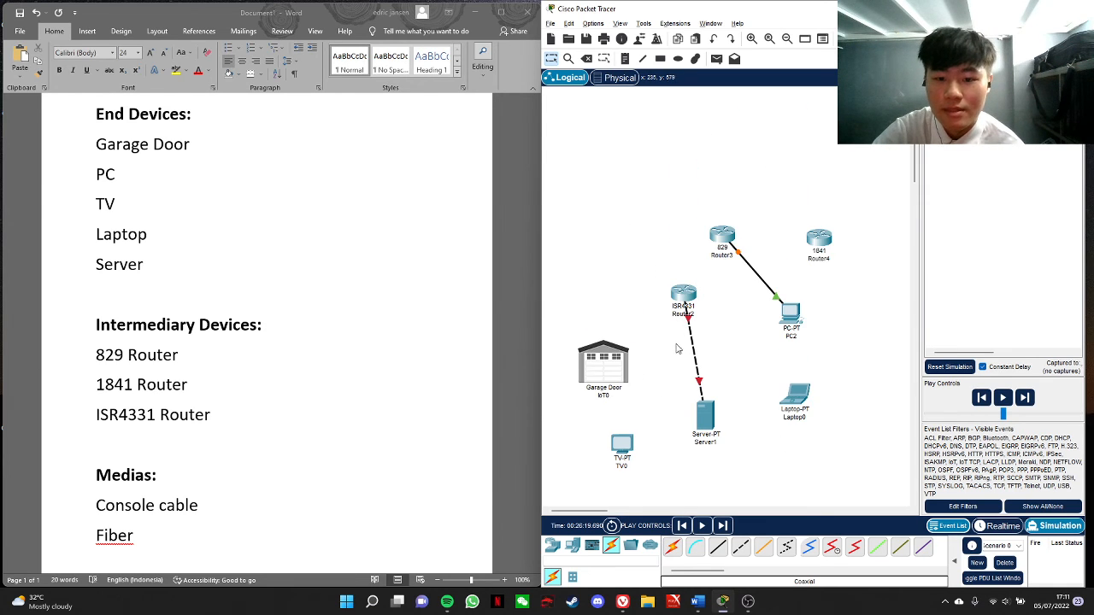
{"action": "scroll", "coordinate": [676, 348], "scroll_direction": "down", "scroll_amount": 4}
{"action": "scroll", "coordinate": [676, 348], "scroll_direction": "up", "scroll_amount": 2}
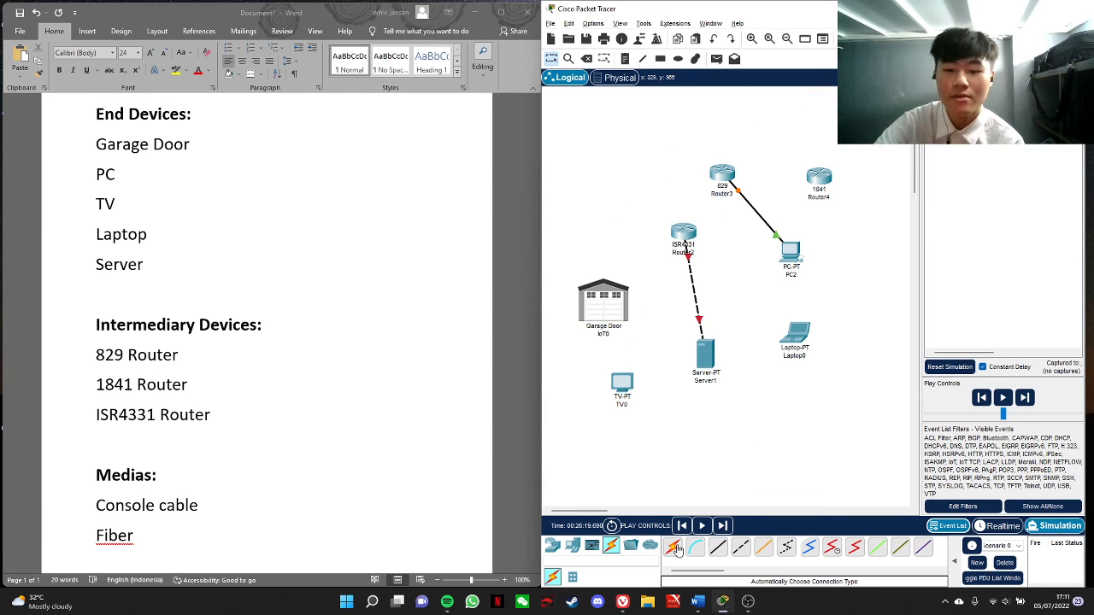
{"action": "left_click", "coordinate": [675, 546]}
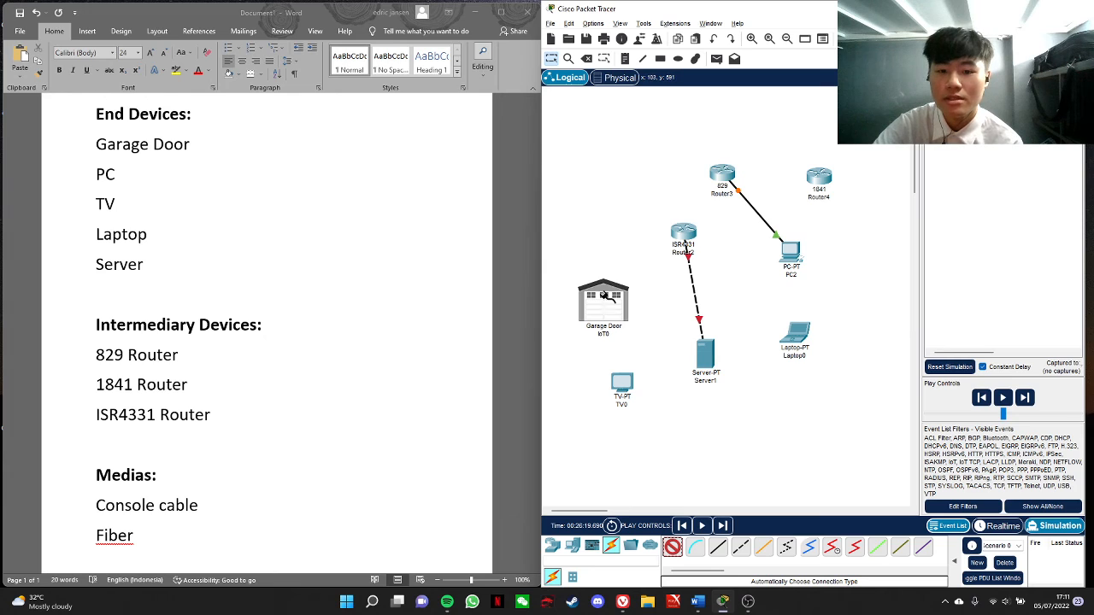
{"action": "left_click", "coordinate": [676, 550]}
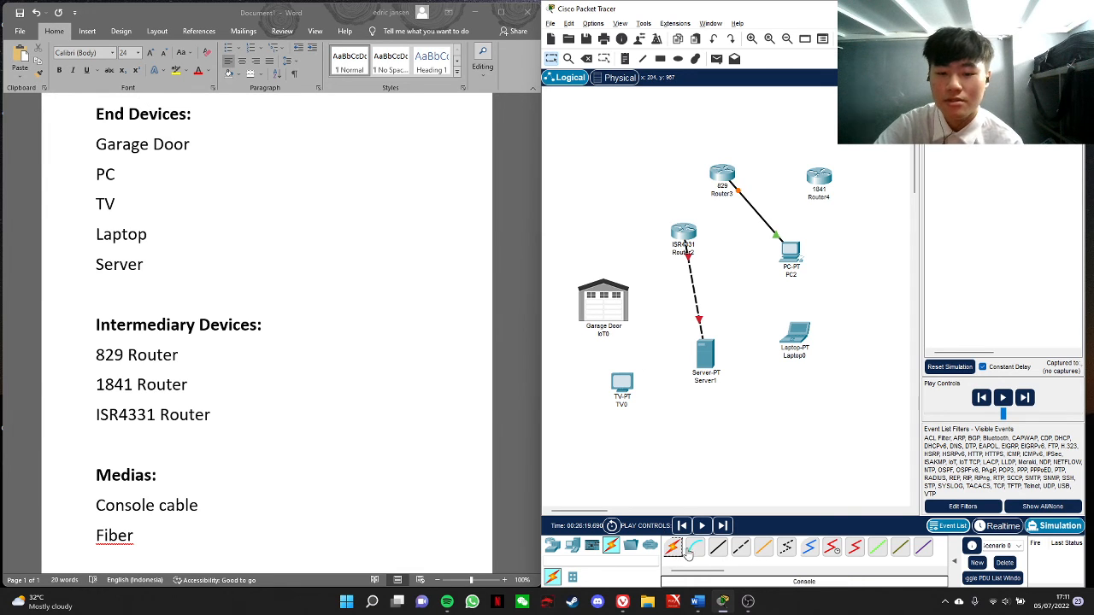
Step: Move the Garage Door device slightly closer to the TV in the logical workspace
{"action": "left_click_drag", "start_coordinate": [618, 315], "coordinate": [625, 331]}
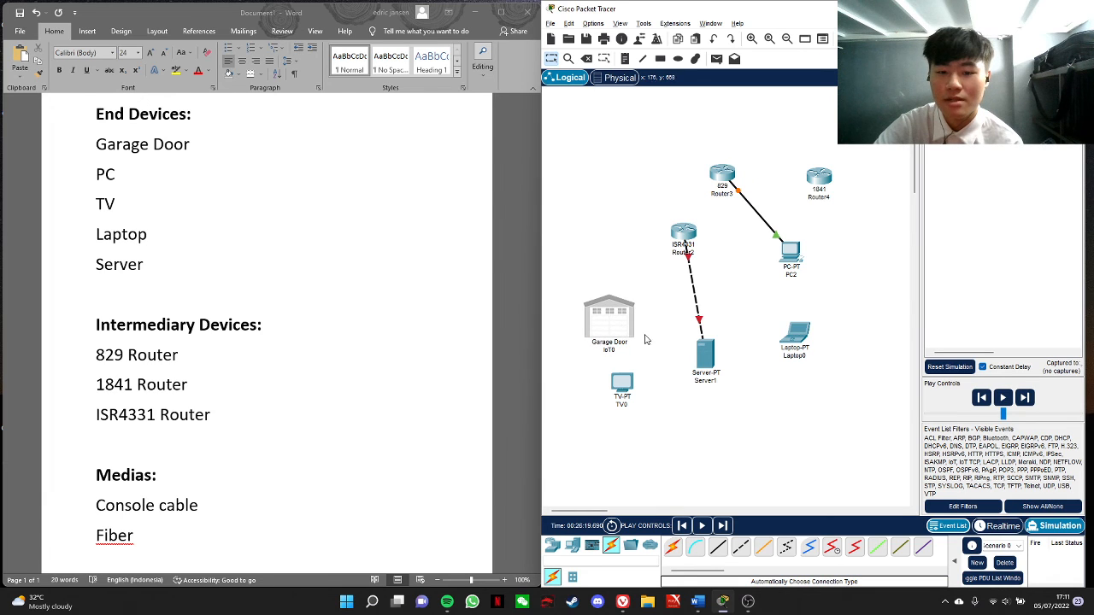
{"action": "left_click", "coordinate": [633, 323]}
{"action": "left_click", "coordinate": [734, 100]}
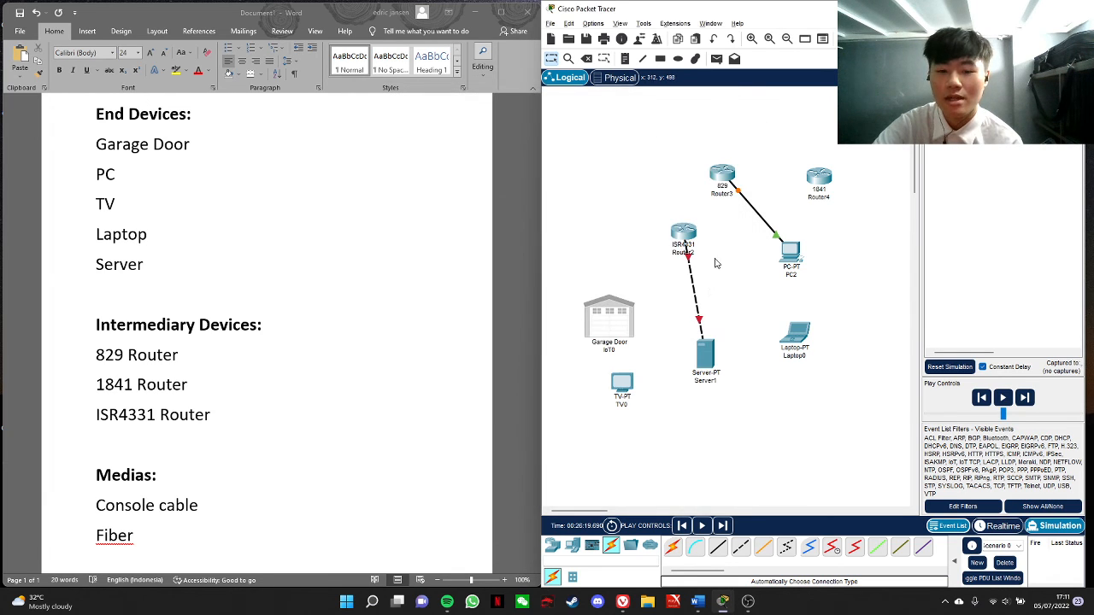
{"action": "scroll", "coordinate": [757, 459], "scroll_direction": "up", "scroll_amount": 2}
{"action": "scroll", "coordinate": [758, 459], "scroll_direction": "down", "scroll_amount": 3}
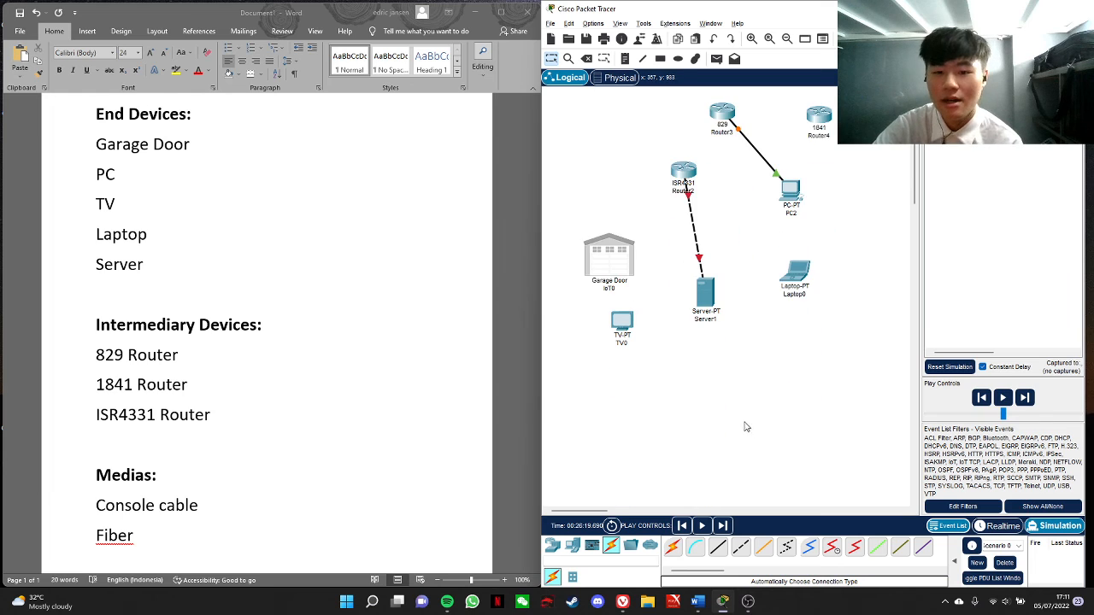
{"action": "scroll", "coordinate": [747, 430], "scroll_direction": "up", "scroll_amount": 1}
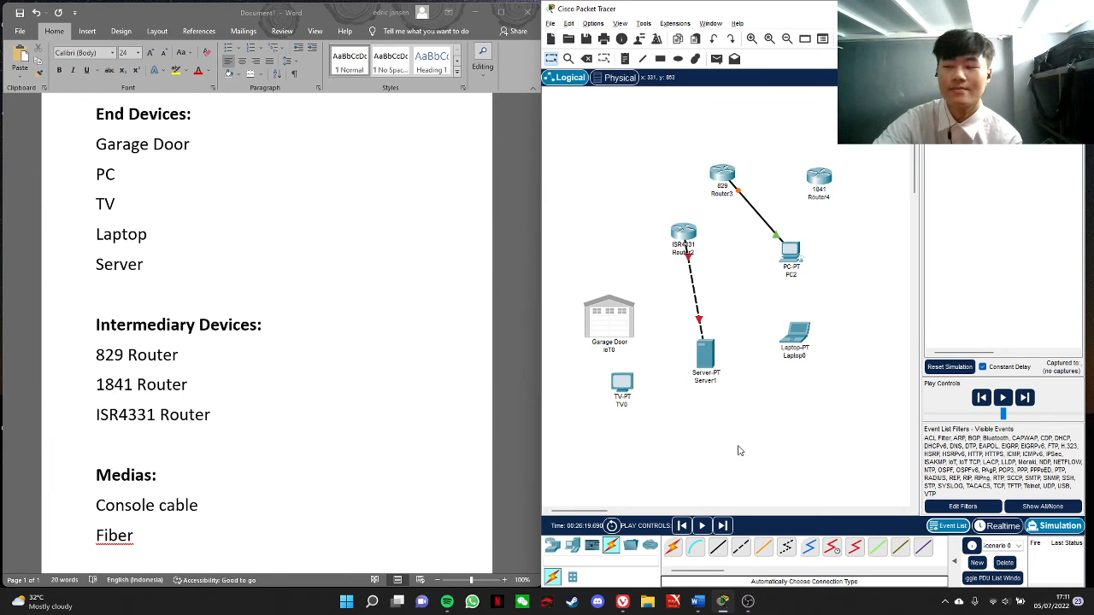
{"action": "scroll", "coordinate": [737, 450], "scroll_direction": "up", "scroll_amount": 1}
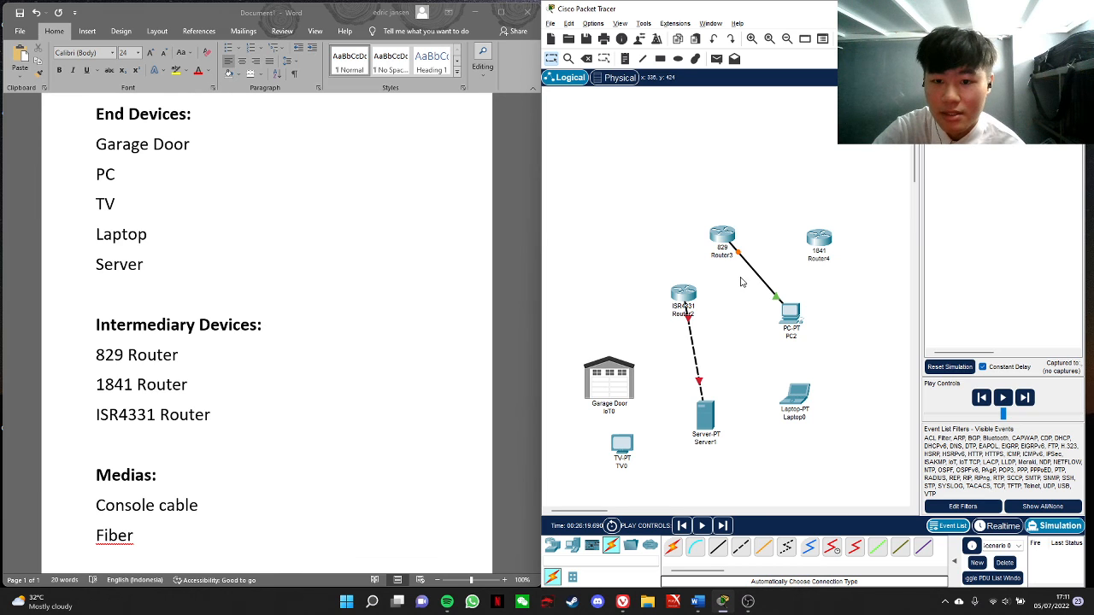
{"action": "scroll", "coordinate": [471, 368], "scroll_direction": "down", "scroll_amount": 1}
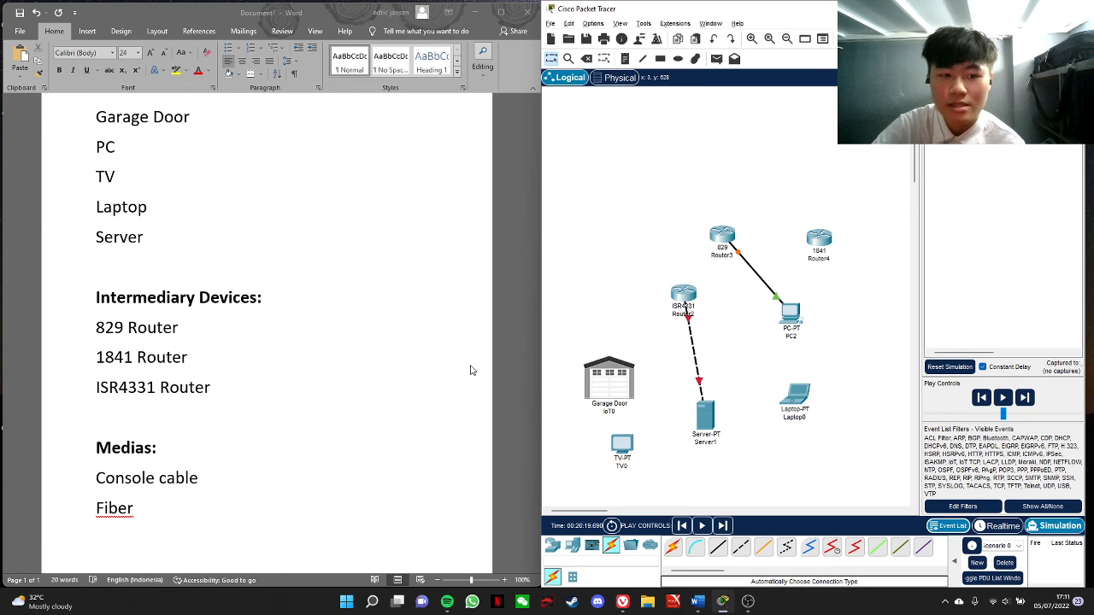
{"action": "scroll", "coordinate": [401, 367], "scroll_direction": "up", "scroll_amount": 1}
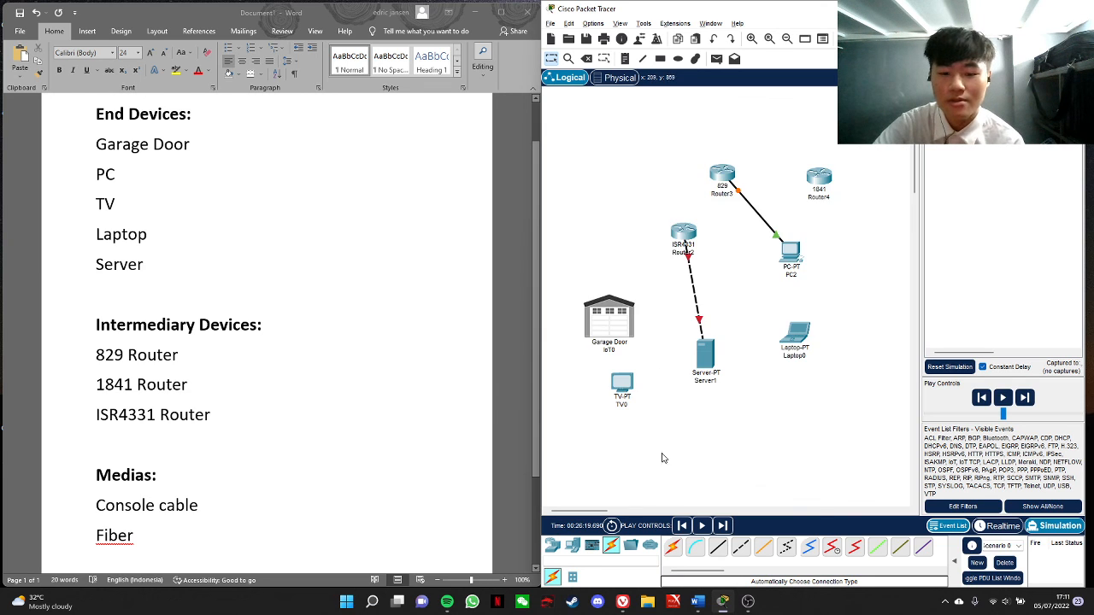
{"action": "scroll", "coordinate": [664, 469], "scroll_direction": "down", "scroll_amount": 3}
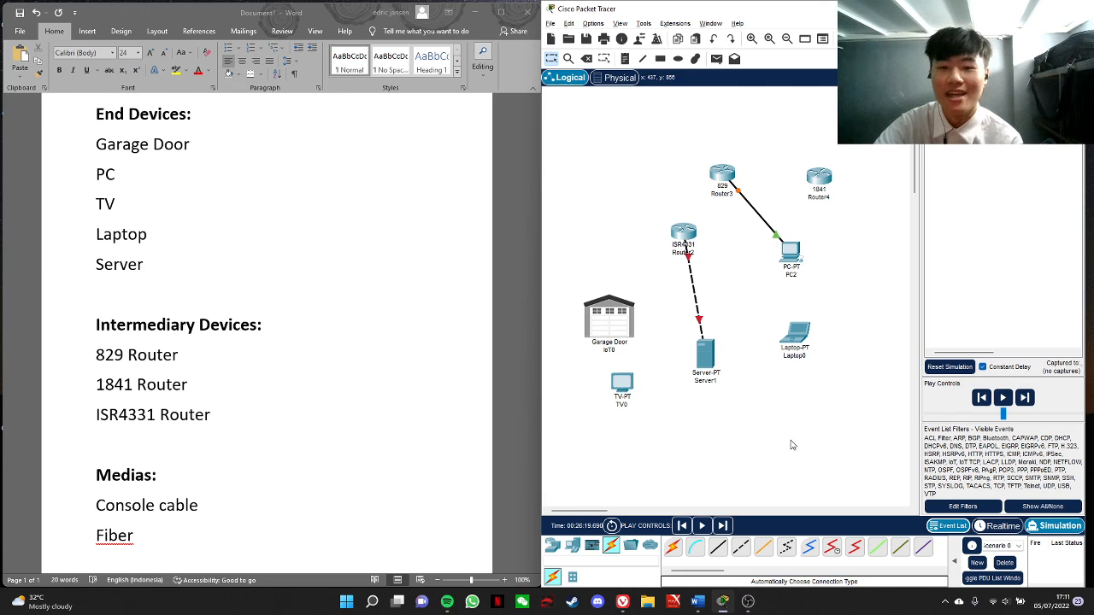
{"action": "left_click", "coordinate": [748, 600]}
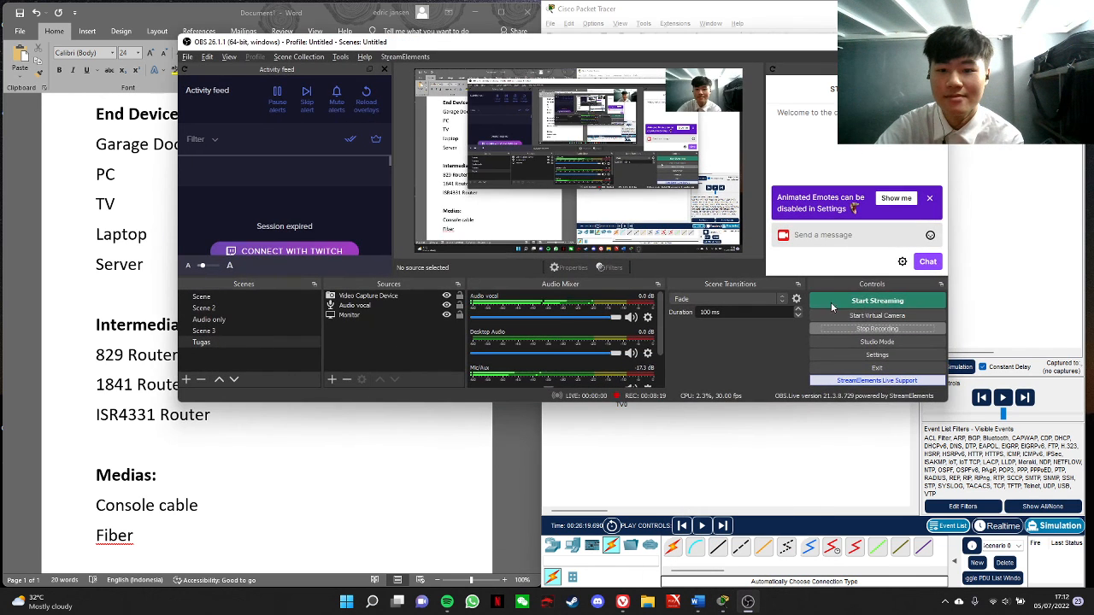